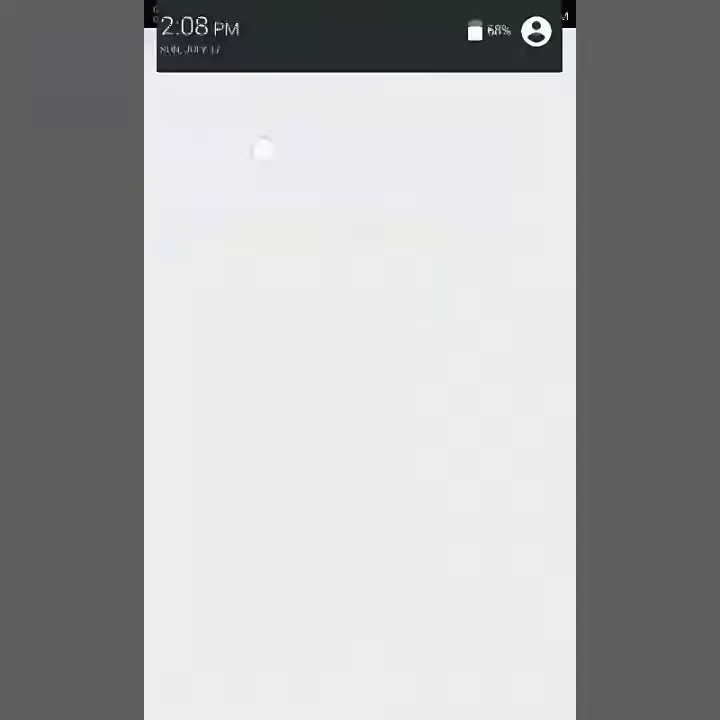
# - Search the Play Store for 'picsay', view the PicSay - Photo Editor page, then return home
pyautogui.moveTo(262, 10); pyautogui.dragTo(238, 88)
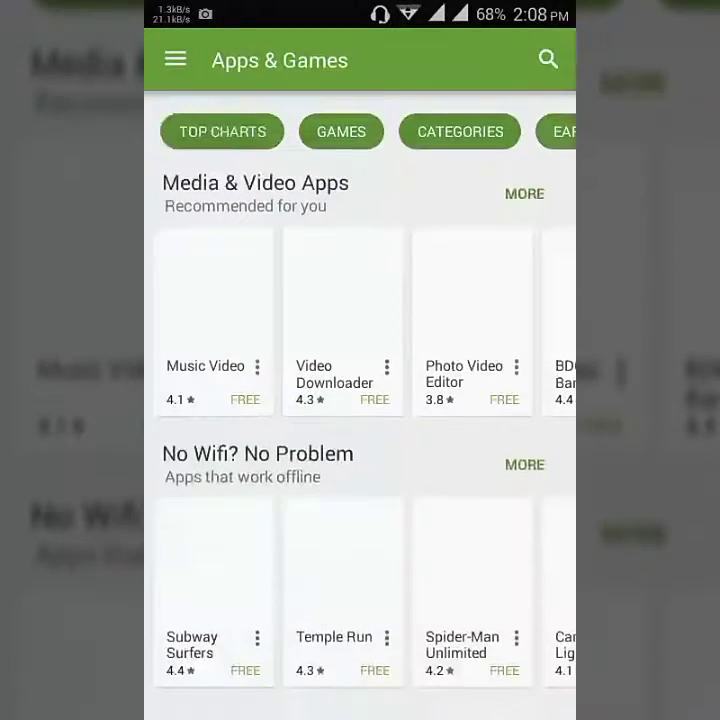
pyautogui.click(546, 66)
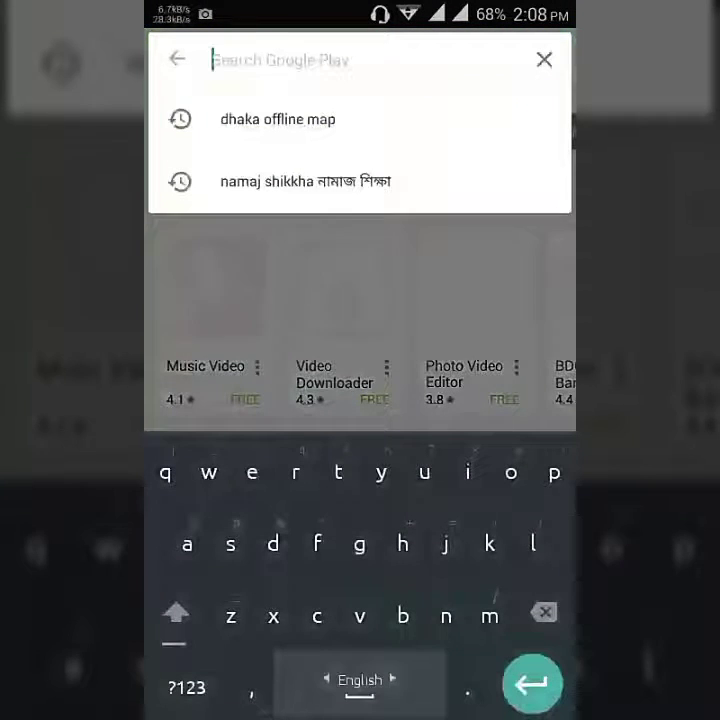
pyautogui.write('pi')
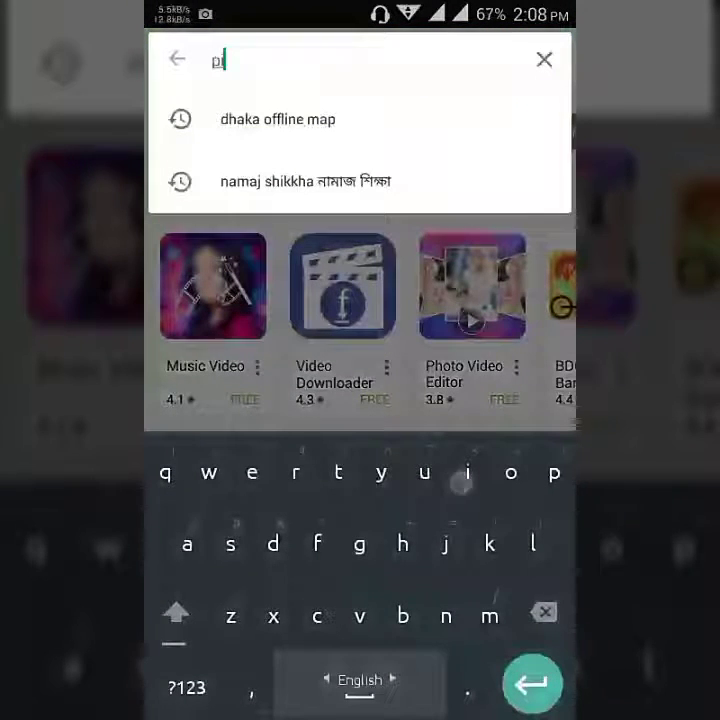
pyautogui.write('csay')
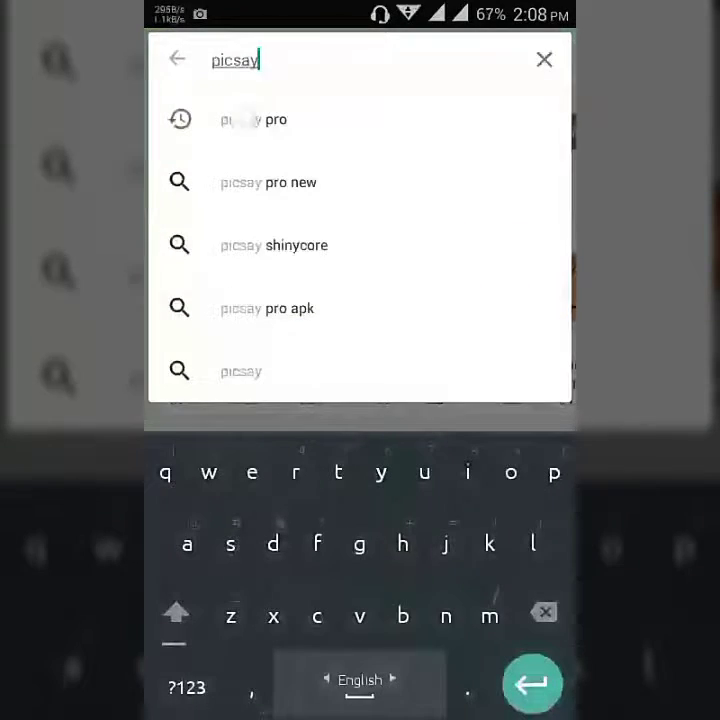
pyautogui.click(253, 119)
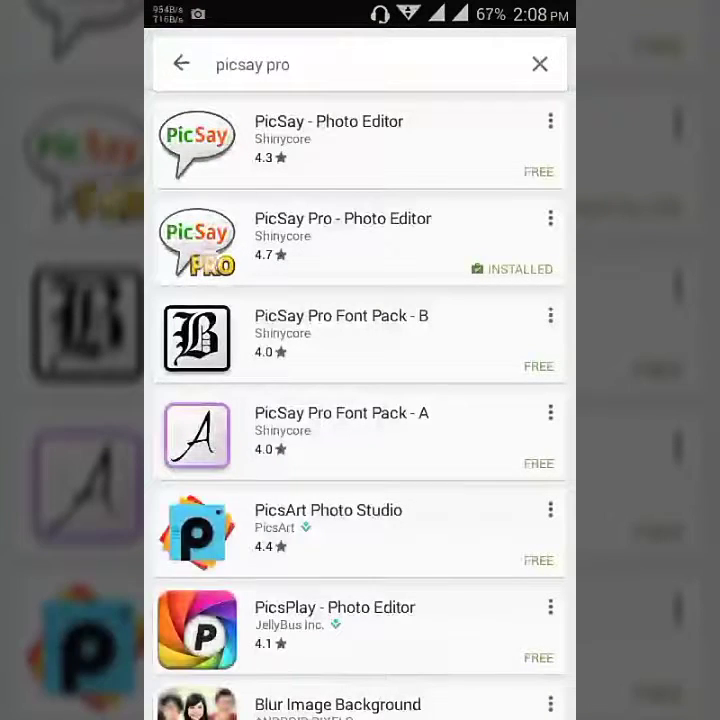
pyautogui.click(463, 257)
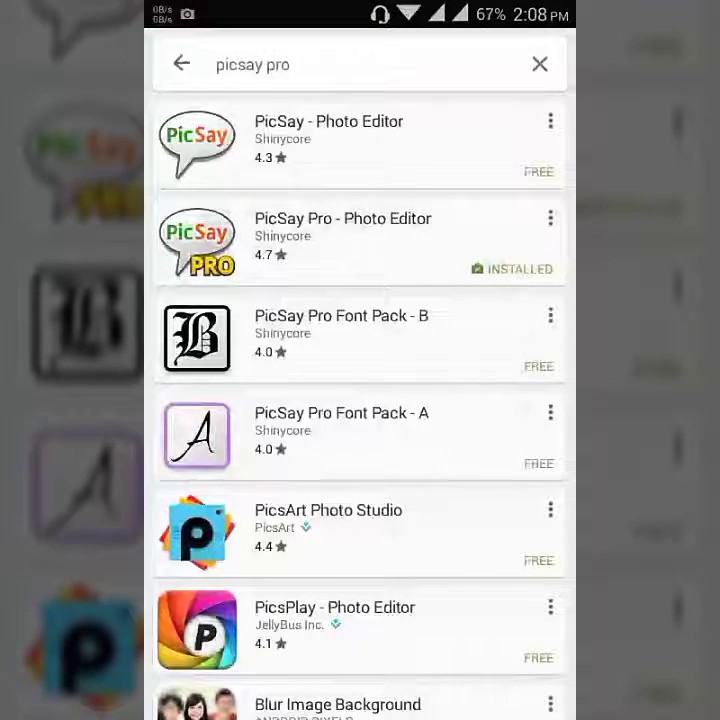
pyautogui.click(514, 141)
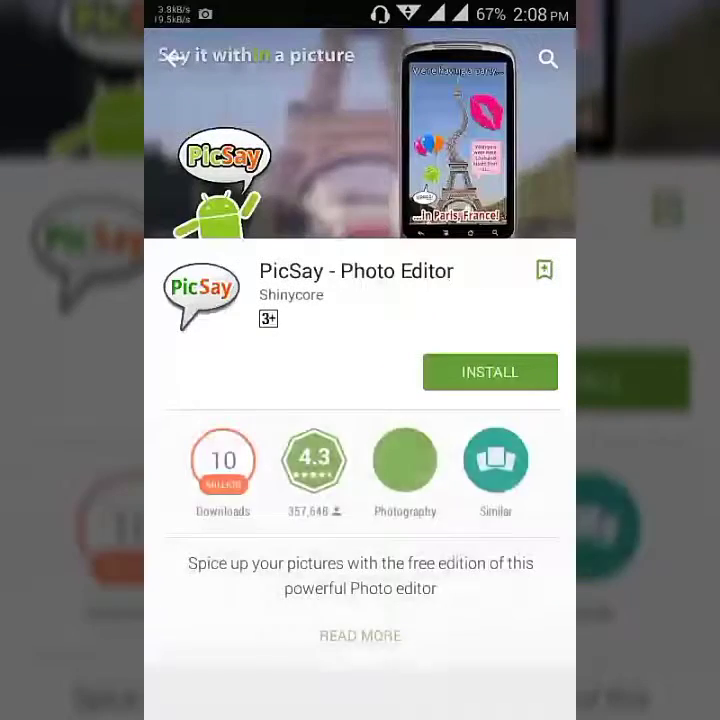
pyautogui.press('Escape')
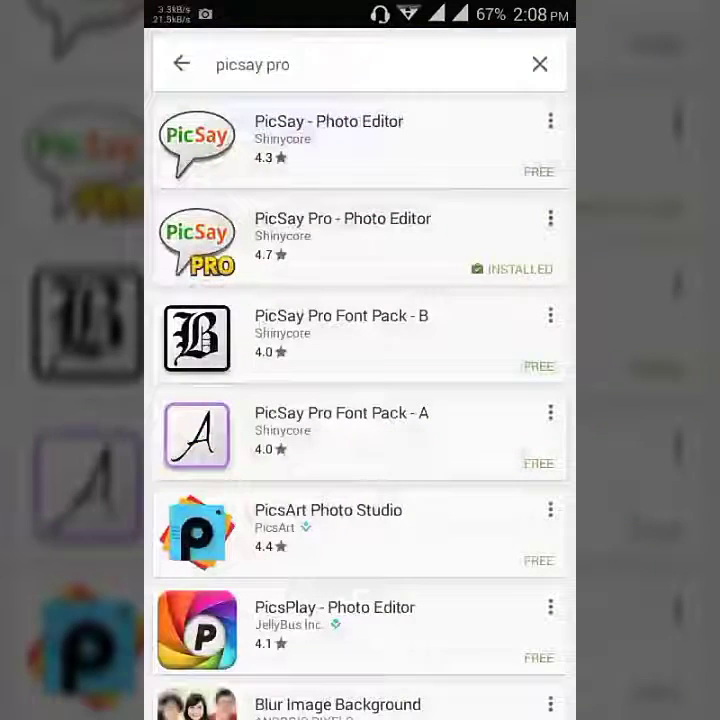
pyautogui.press('Escape')
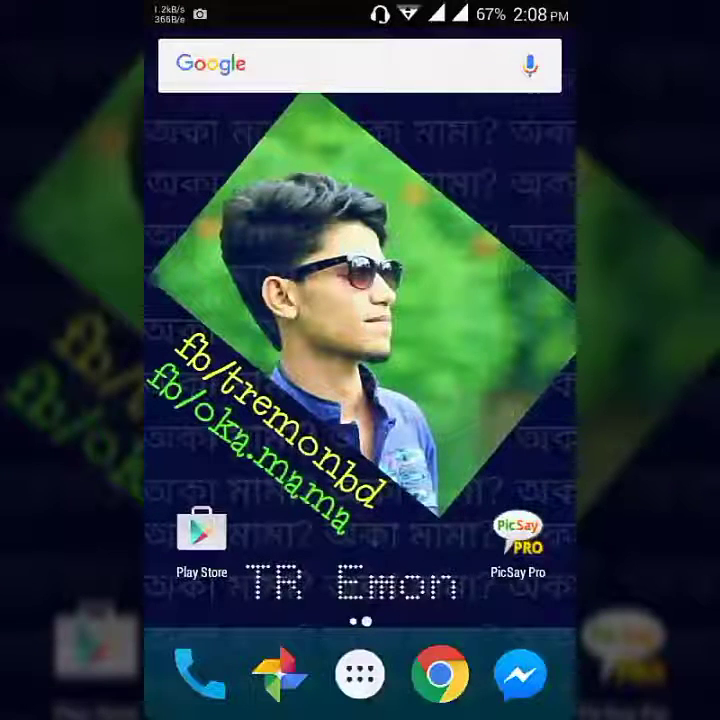
# - Launch PicSay Pro and create a 1920 × 1920 canvas with a yellow background colour
pyautogui.click(518, 535)
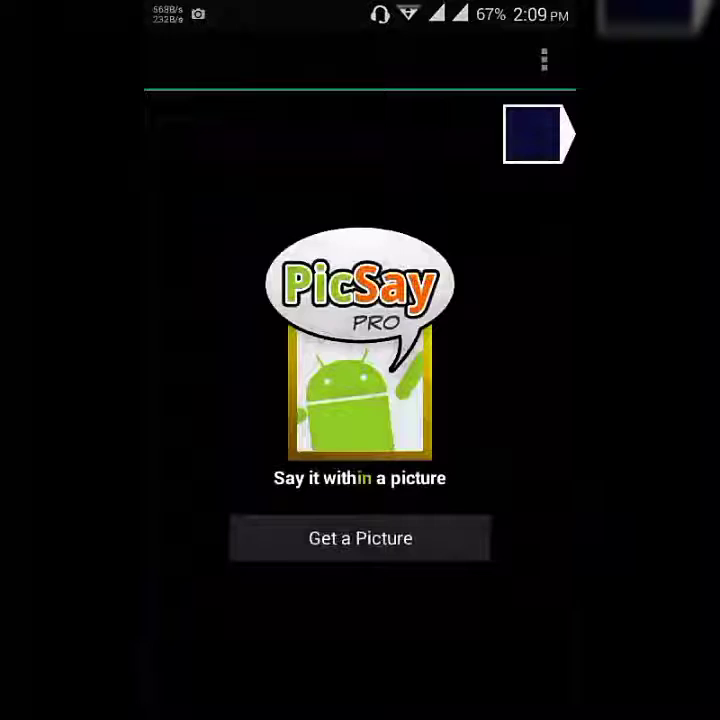
pyautogui.click(545, 63)
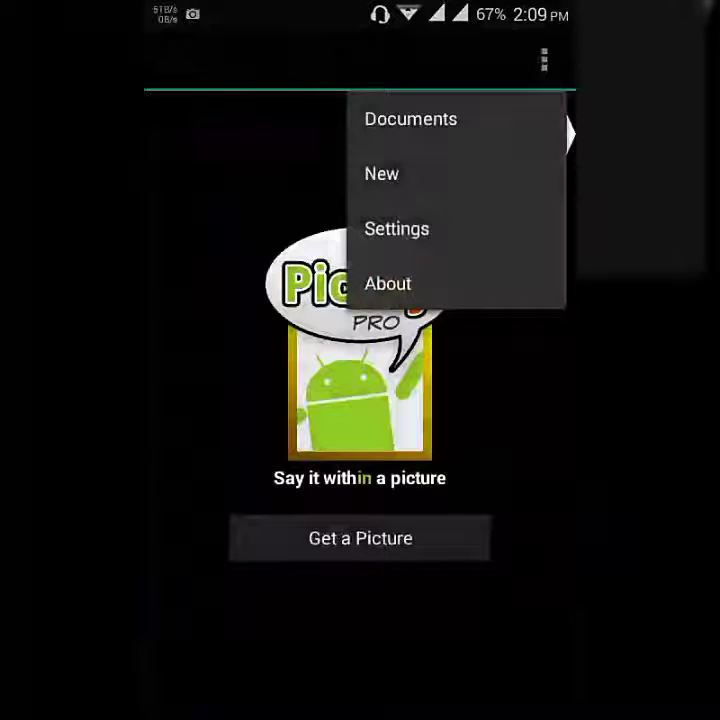
pyautogui.click(382, 174)
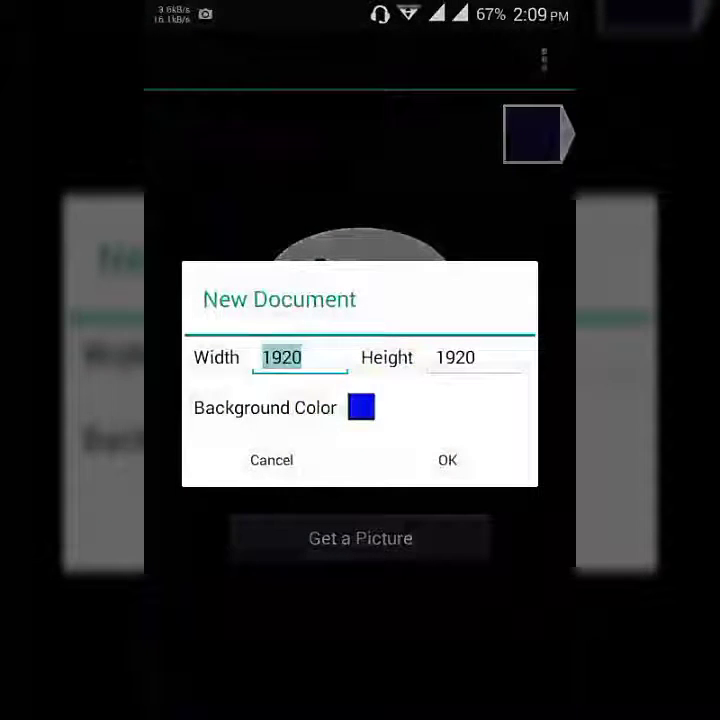
pyautogui.click(282, 357)
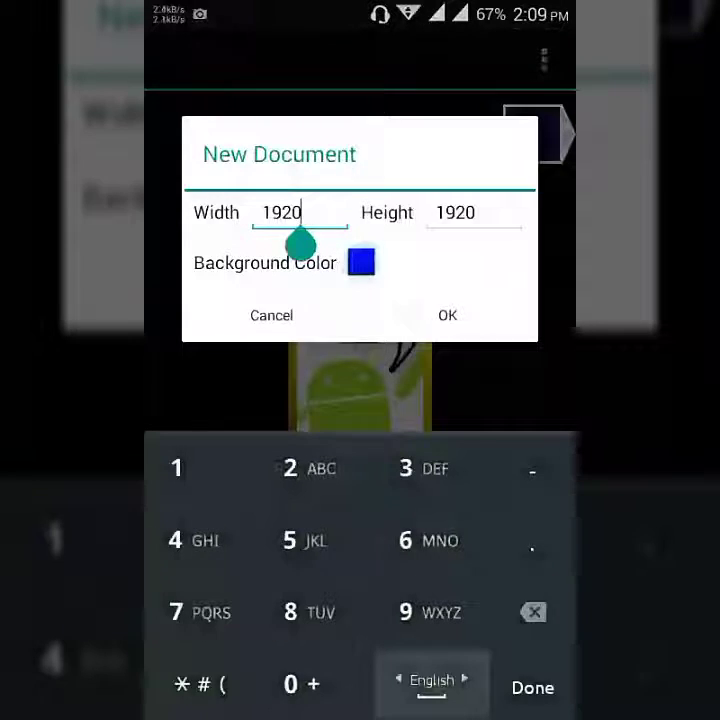
pyautogui.click(361, 262)
pyautogui.moveTo(506, 216)
pyautogui.mouseDown()
pyautogui.moveTo(402, 222)
pyautogui.moveTo(421, 321)
pyautogui.moveTo(549, 356)
pyautogui.mouseUp()
pyautogui.moveTo(405, 88)
pyautogui.mouseDown()
pyautogui.moveTo(286, 110)
pyautogui.moveTo(259, 163)
pyautogui.moveTo(243, 172)
pyautogui.mouseUp()
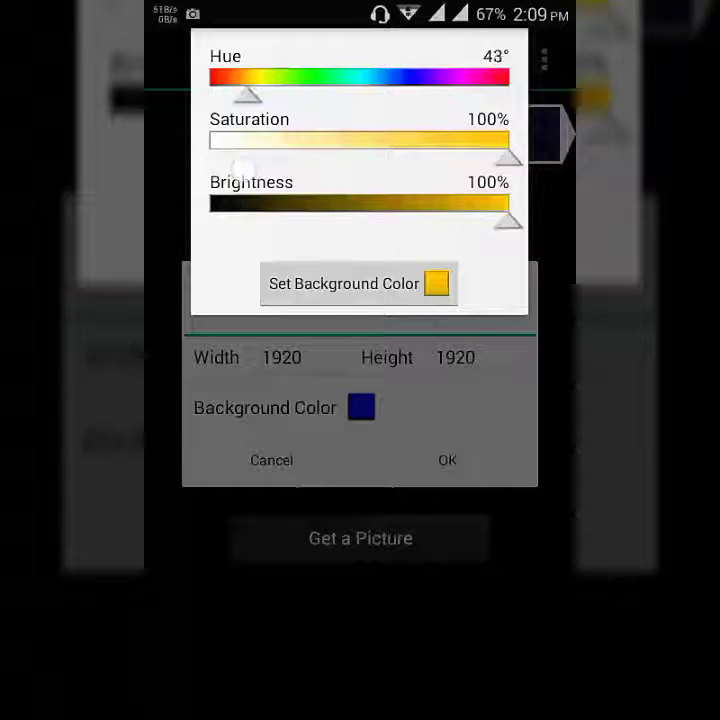
pyautogui.click(359, 283)
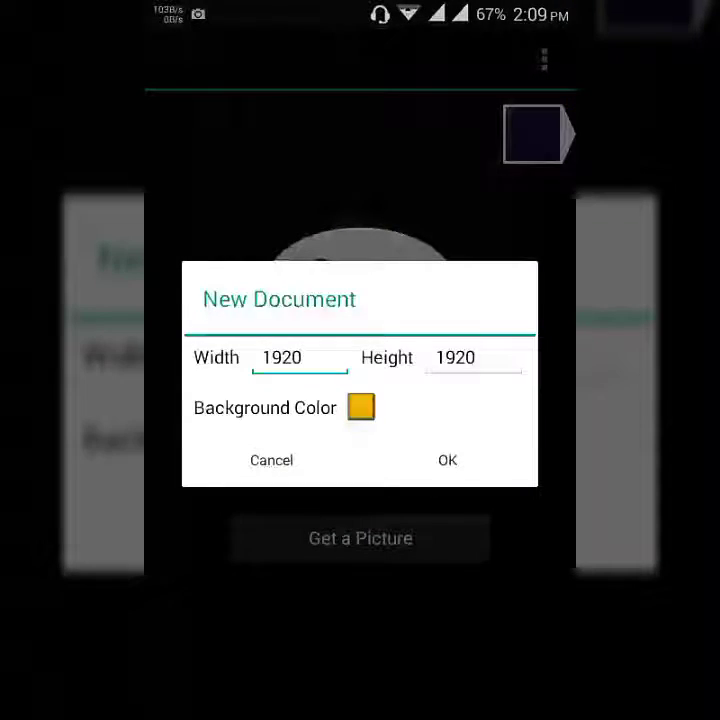
pyautogui.click(447, 460)
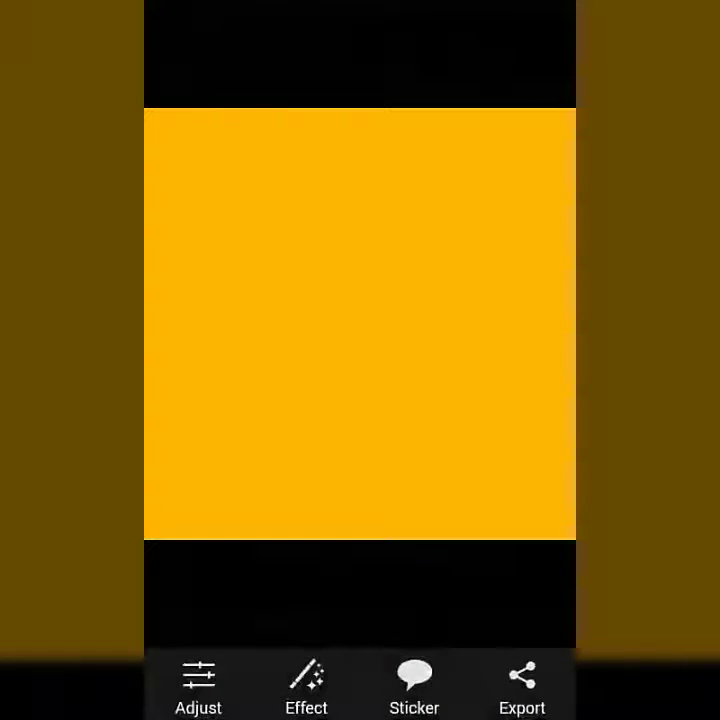
# - Browse the sticker categories and open Beards & Moustaches
pyautogui.click(414, 680)
pyautogui.scroll(-5, 521, 500)
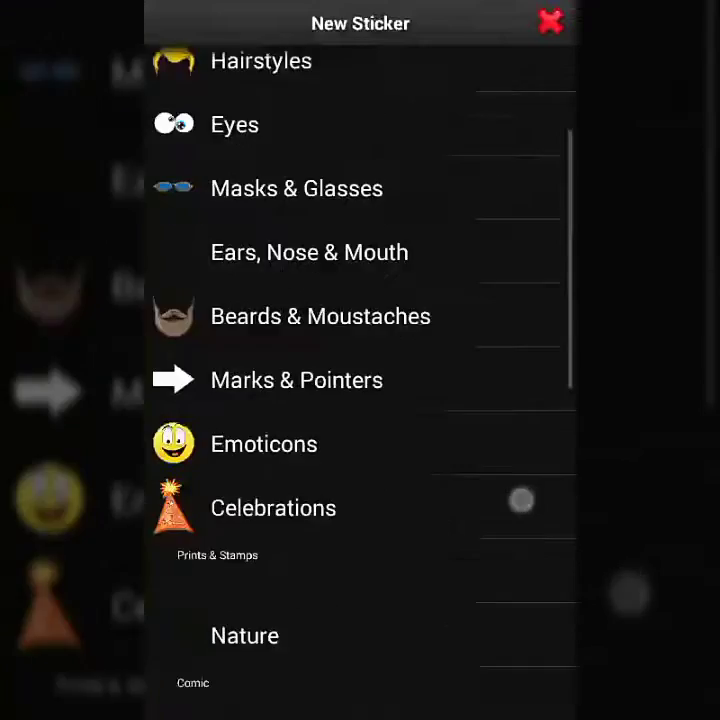
pyautogui.scroll(-10, 521, 500)
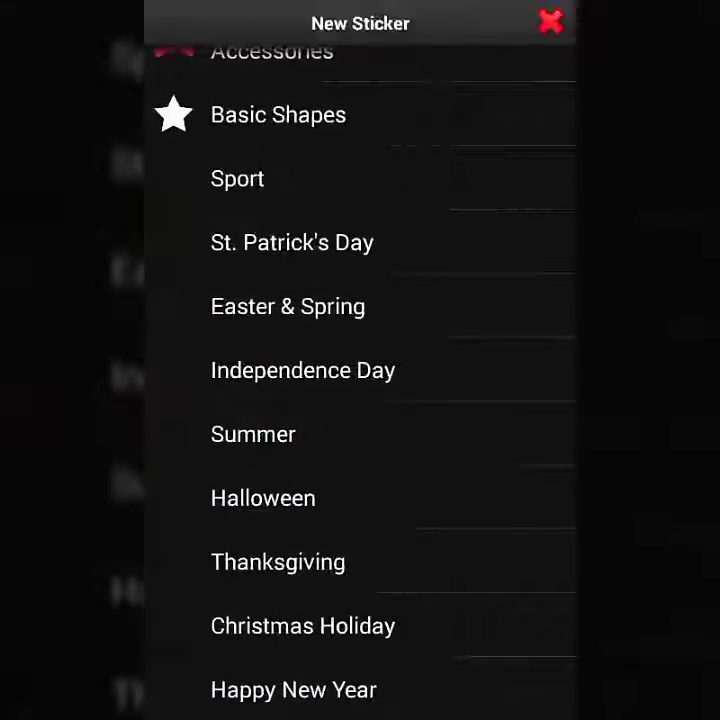
pyautogui.scroll(10, 360, 400)
pyautogui.scroll(-3, 360, 400)
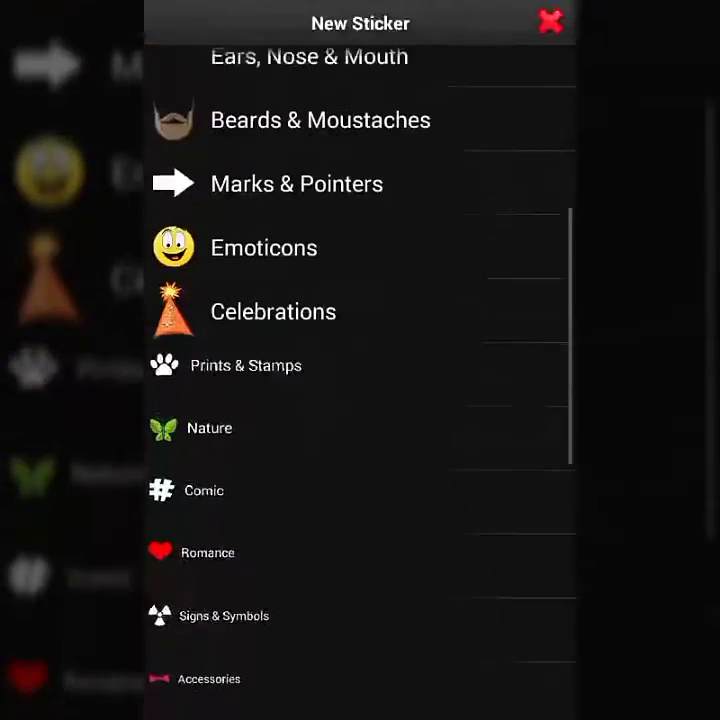
pyautogui.scroll(-3, 360, 400)
pyautogui.scroll(-5, 360, 400)
pyautogui.scroll(10, 360, 400)
pyautogui.scroll(5, 360, 400)
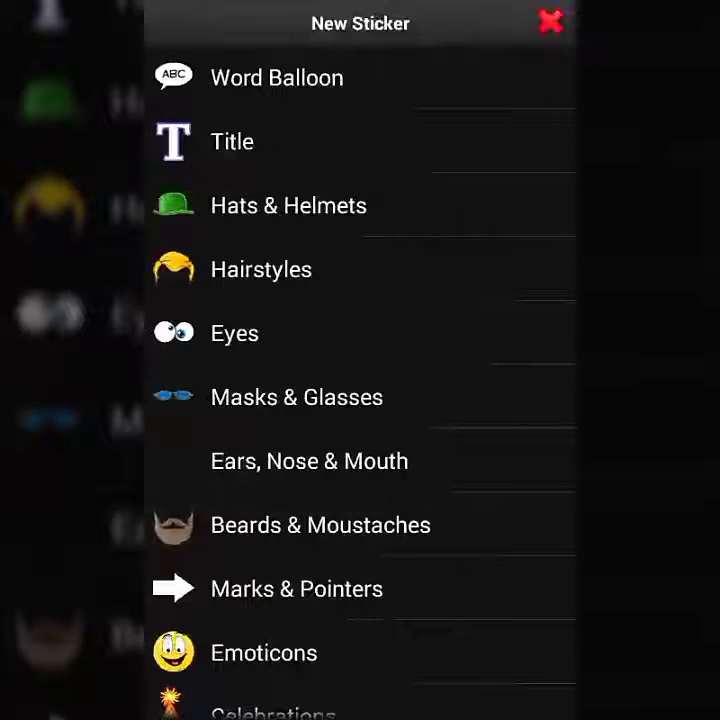
pyautogui.click(320, 525)
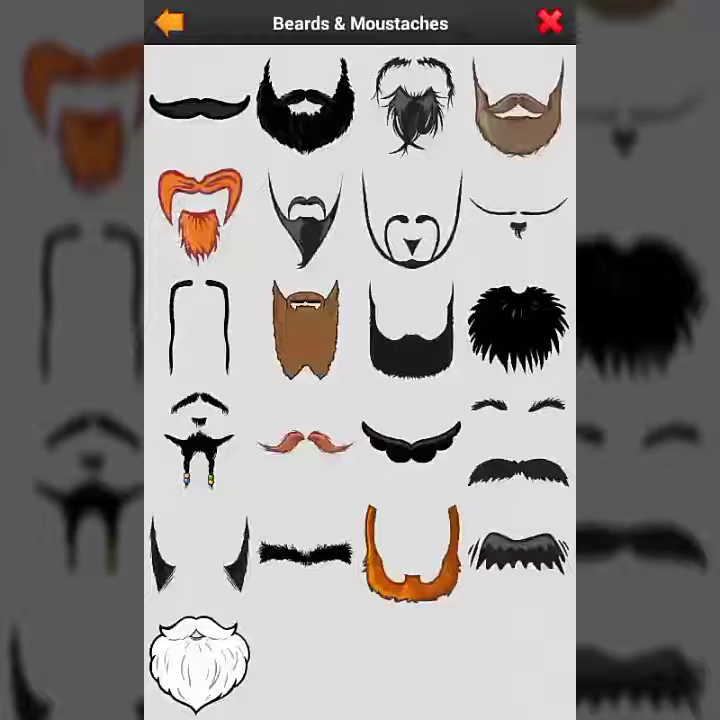
# - Add the black moustache to the canvas and shrink it to about half width
pyautogui.click(199, 105)
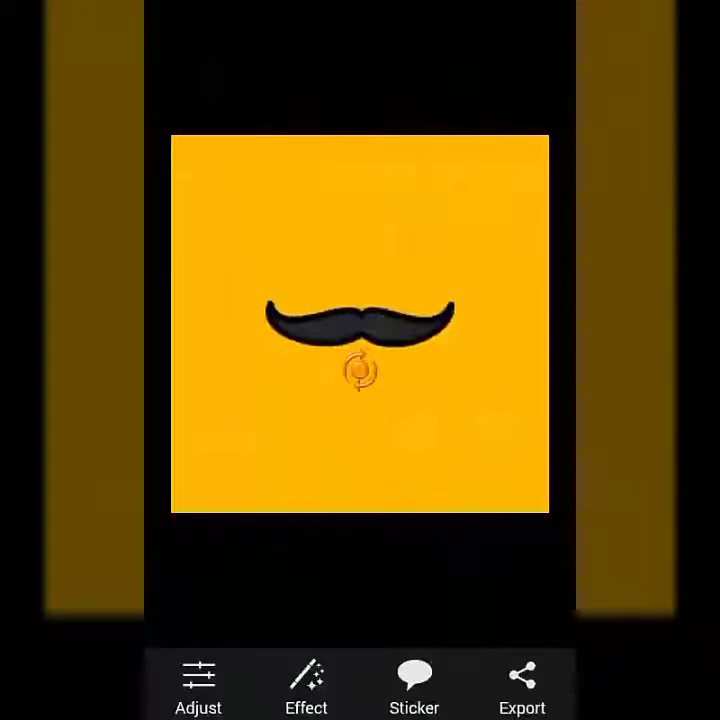
pyautogui.scroll(3, 350, 452)
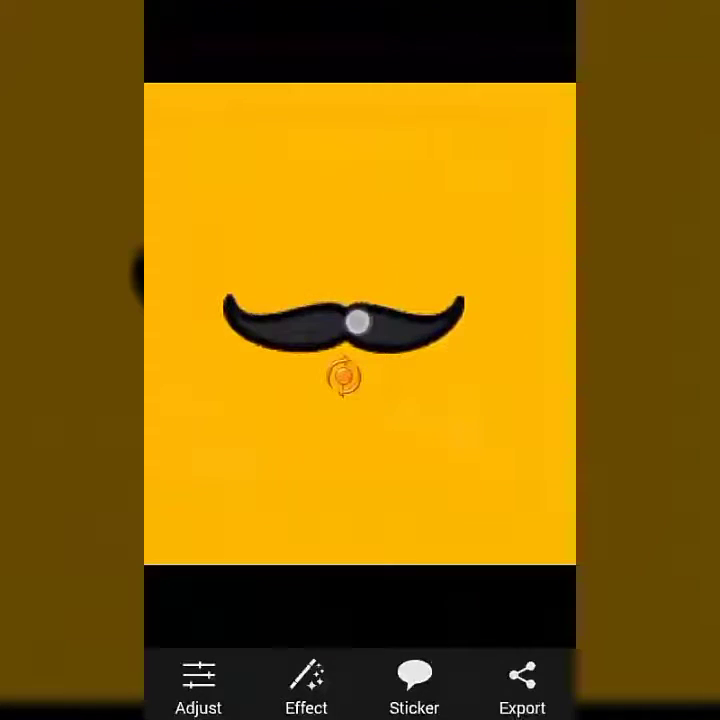
pyautogui.click(354, 318)
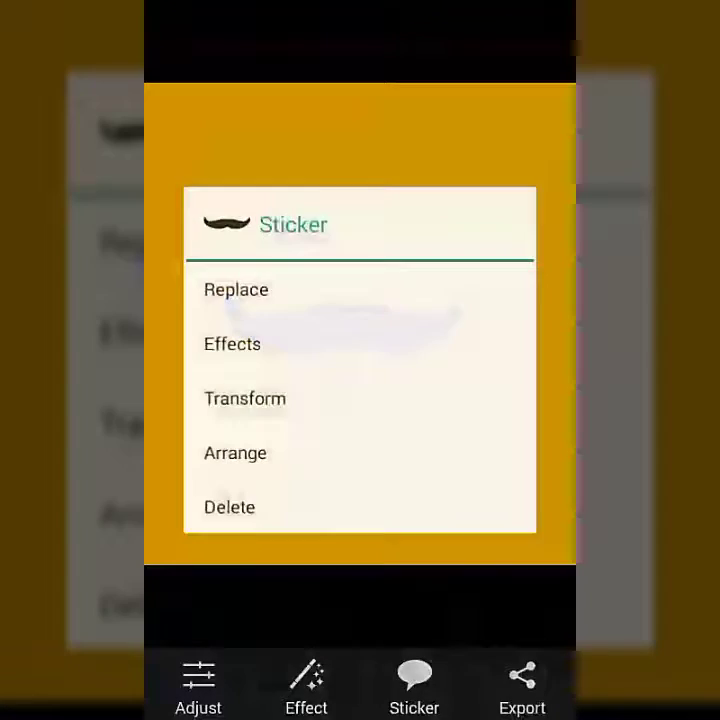
pyautogui.press('Escape')
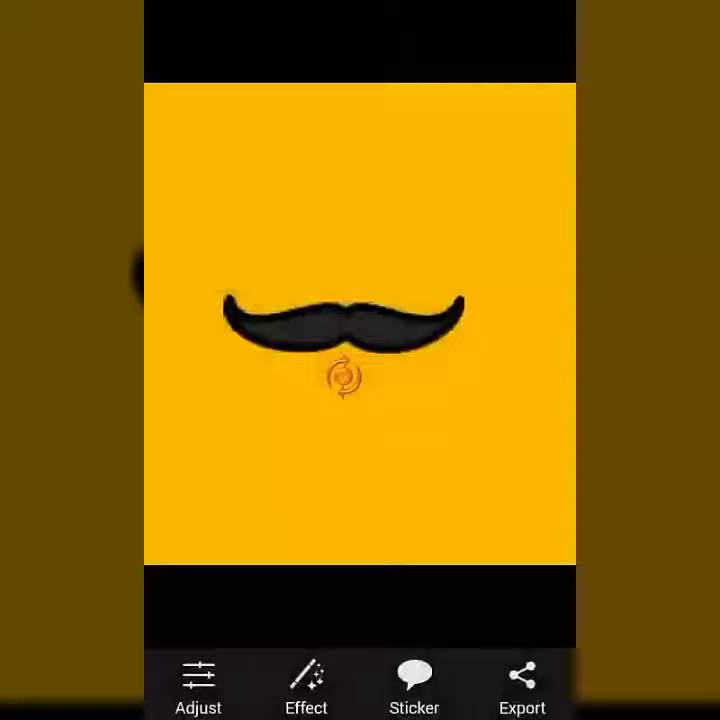
pyautogui.moveTo(342, 394); pyautogui.dragTo(342, 371)
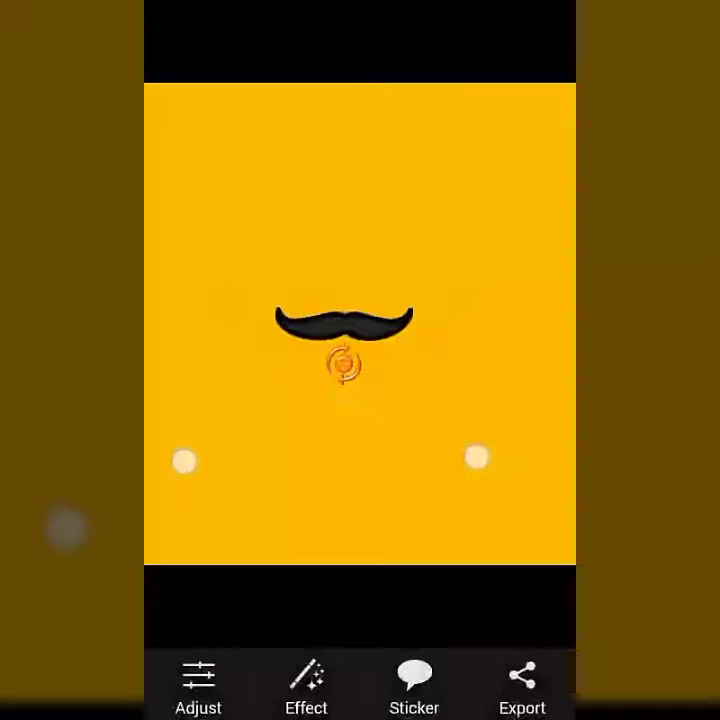
pyautogui.scroll(-2, 330, 459)
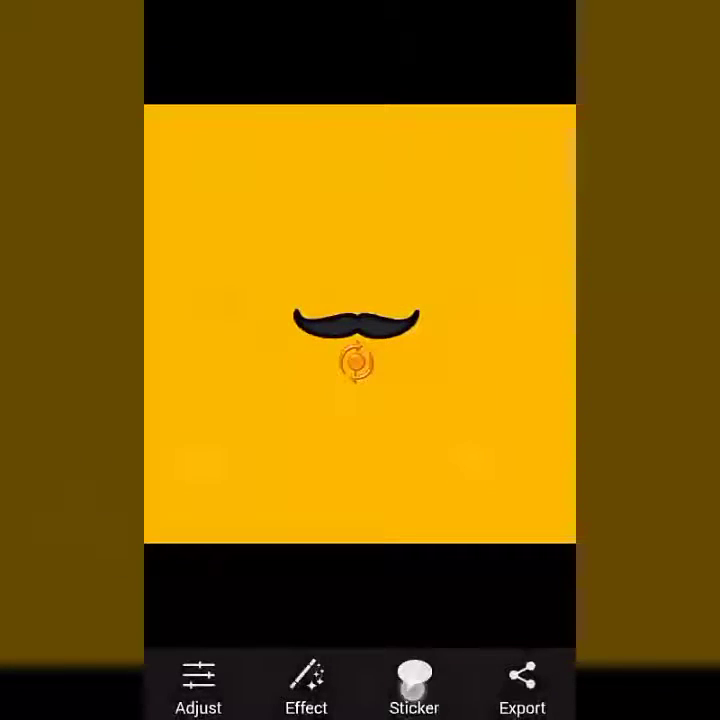
# - Add the brown messy hairstyle sticker and move it above the moustache
pyautogui.click(414, 685)
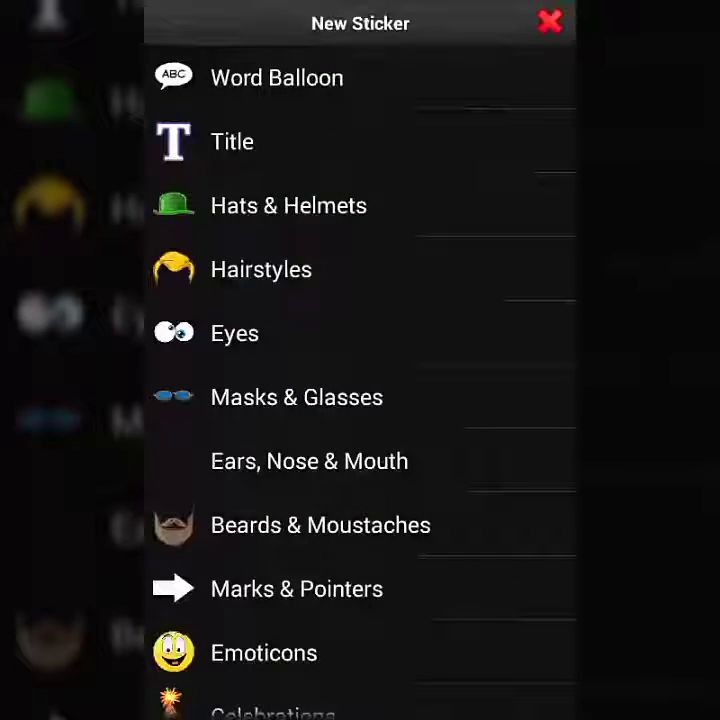
pyautogui.click(511, 272)
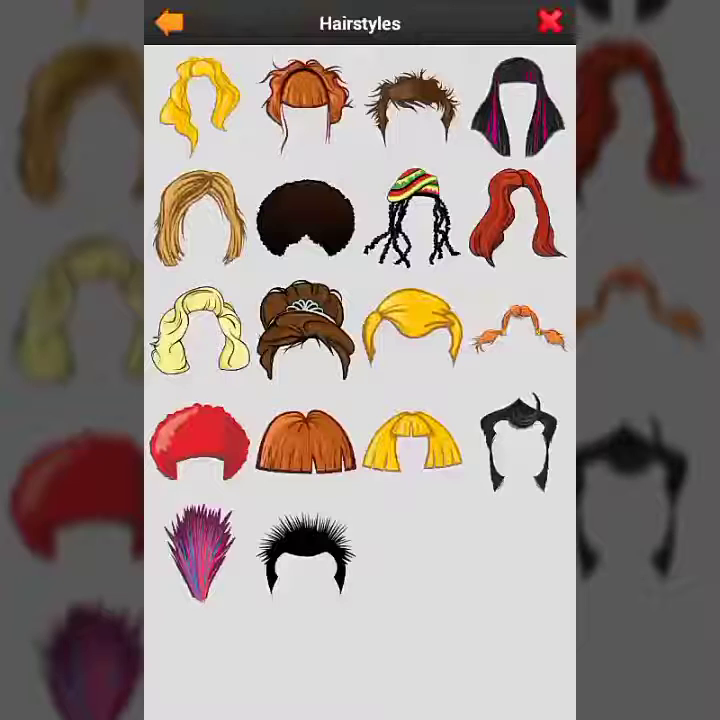
pyautogui.click(412, 105)
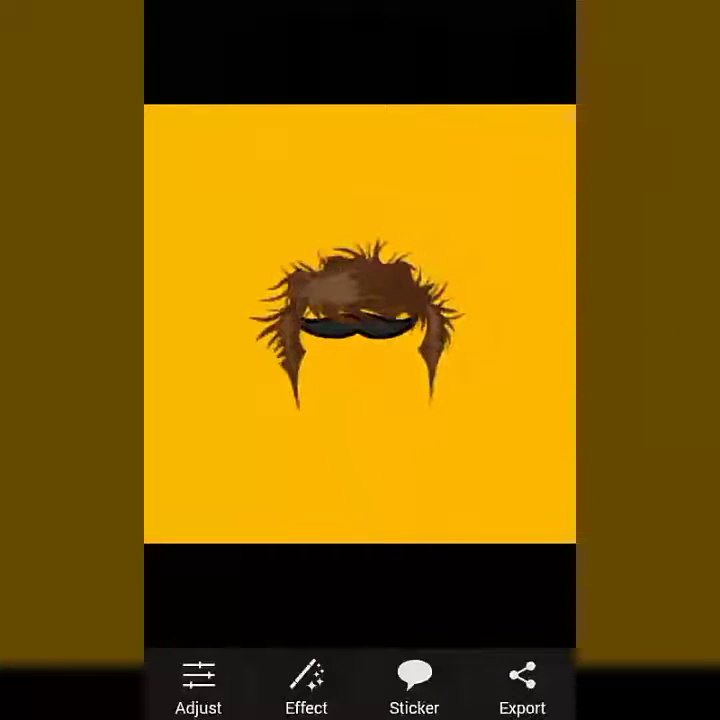
pyautogui.scroll(2, 350, 447)
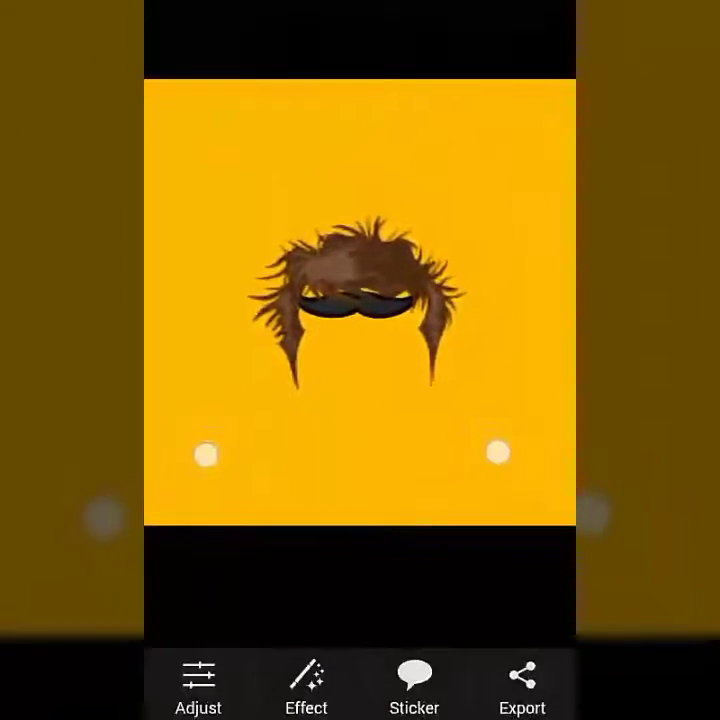
pyautogui.moveTo(360, 279)
pyautogui.mouseDown()
pyautogui.moveTo(360, 214)
pyautogui.moveTo(388, 224)
pyautogui.moveTo(389, 209)
pyautogui.mouseUp()
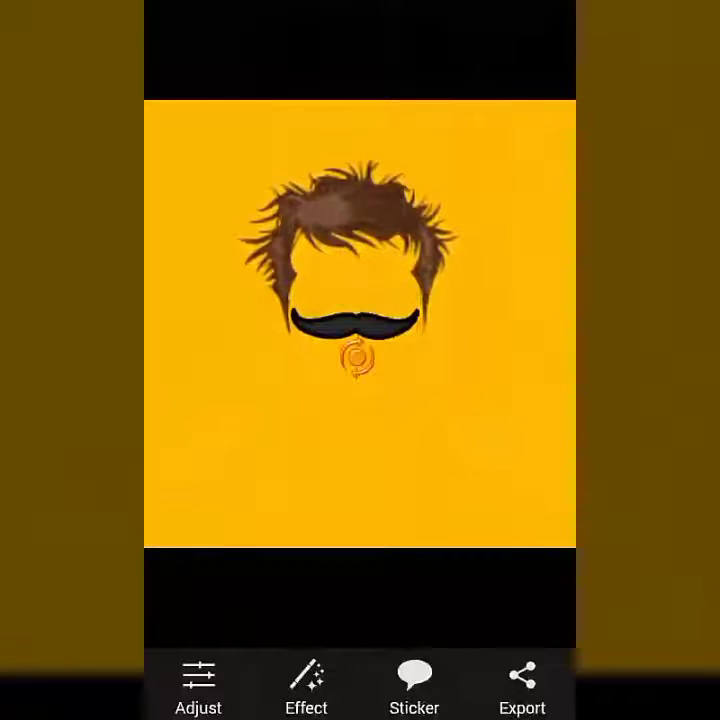
# - Turn the hair solid black with Black & White at 255, then lower the moustache
pyautogui.click(368, 197)
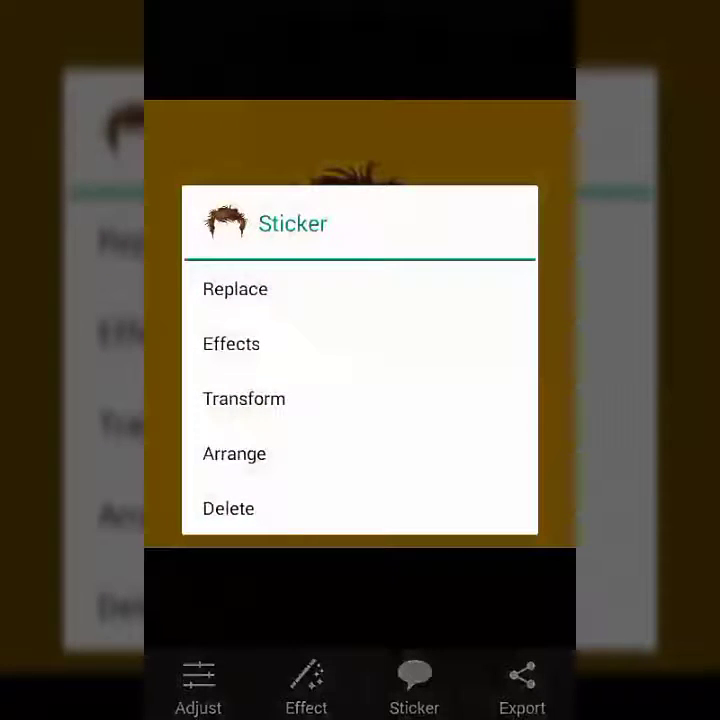
pyautogui.click(399, 336)
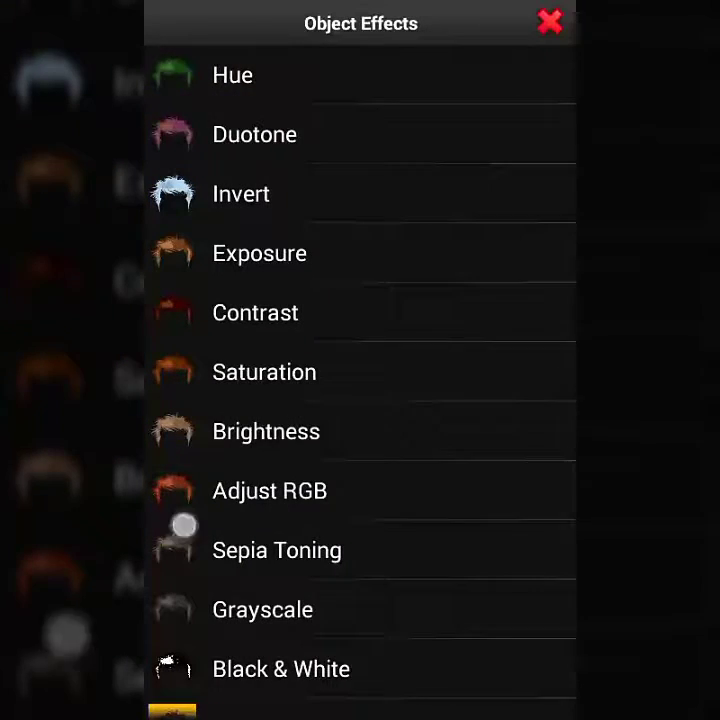
pyautogui.scroll(-1, 360, 400)
pyautogui.click(280, 660)
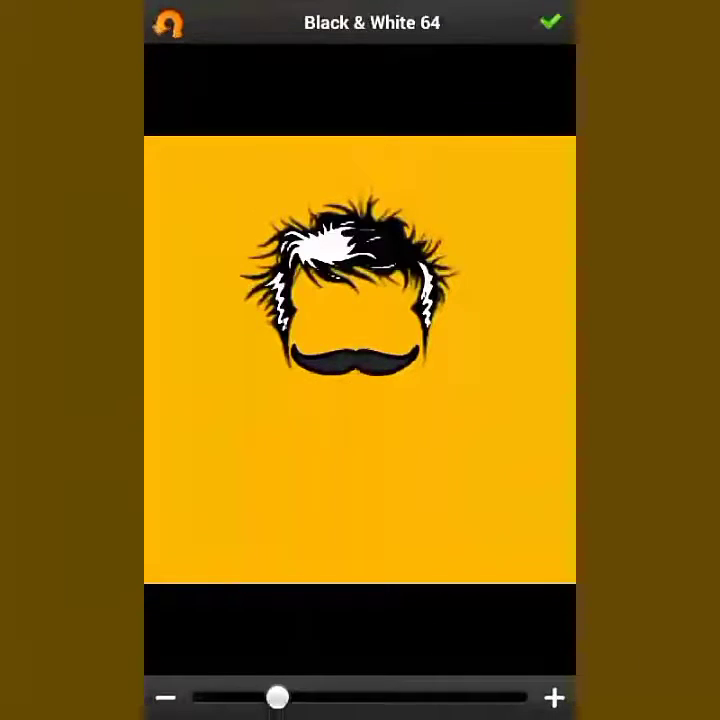
pyautogui.moveTo(277, 699); pyautogui.dragTo(567, 703)
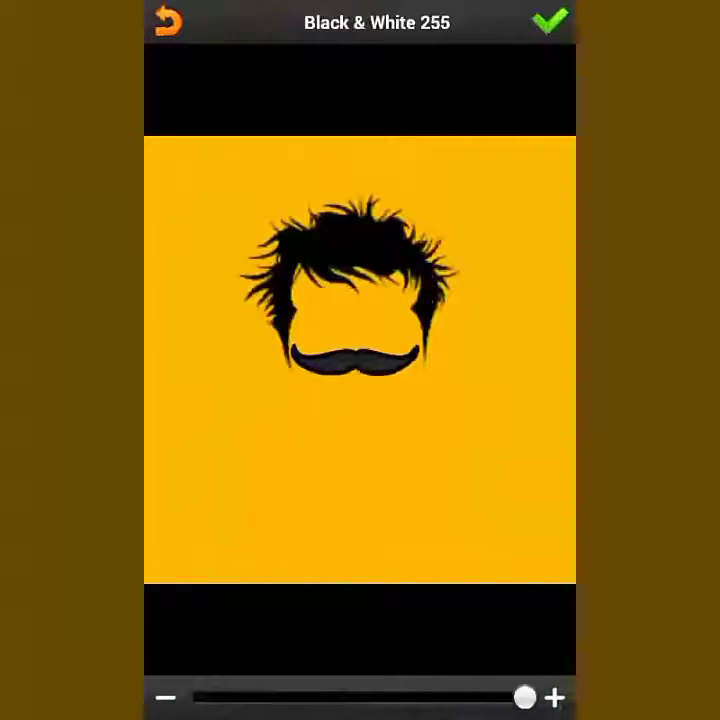
pyautogui.click(550, 20)
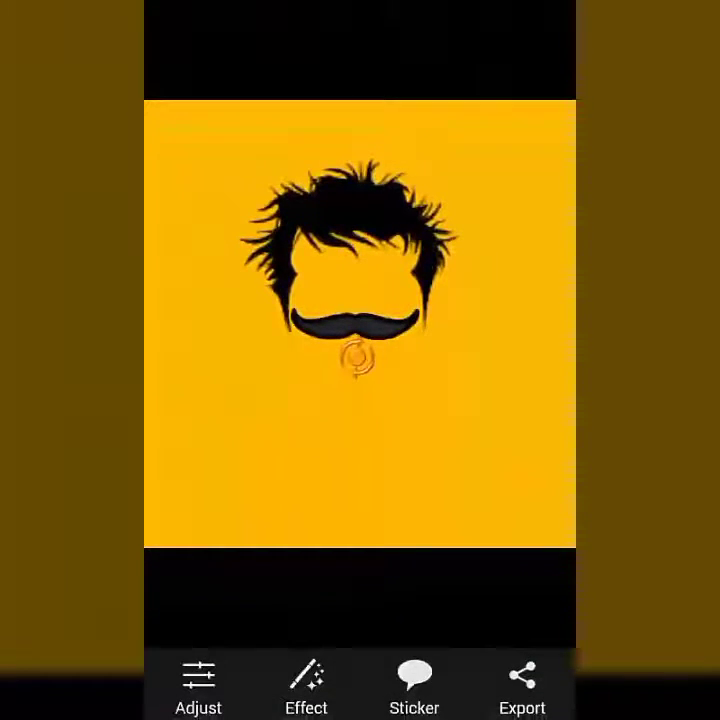
pyautogui.moveTo(357, 357); pyautogui.dragTo(354, 324)
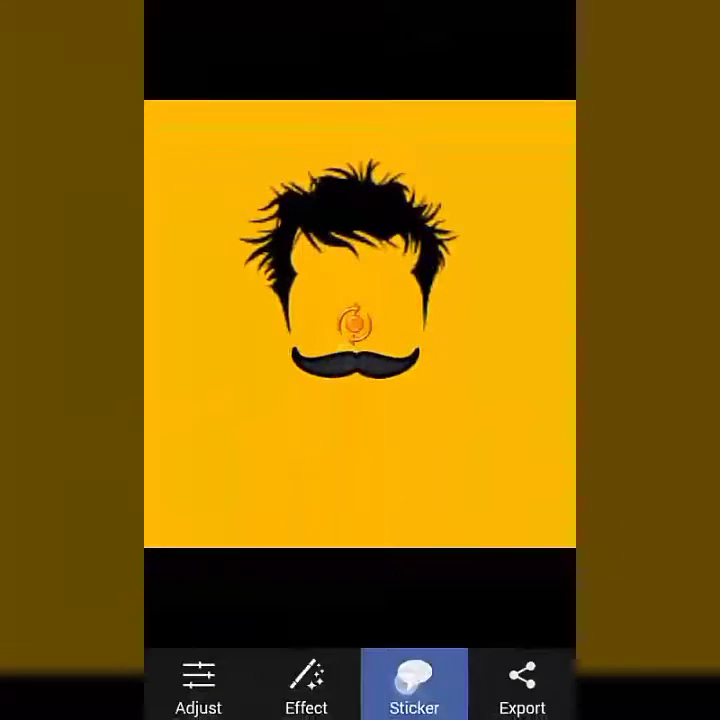
pyautogui.click(405, 683)
# - Add the black sunglasses from the Masks & Glasses stickers
pyautogui.click(250, 347)
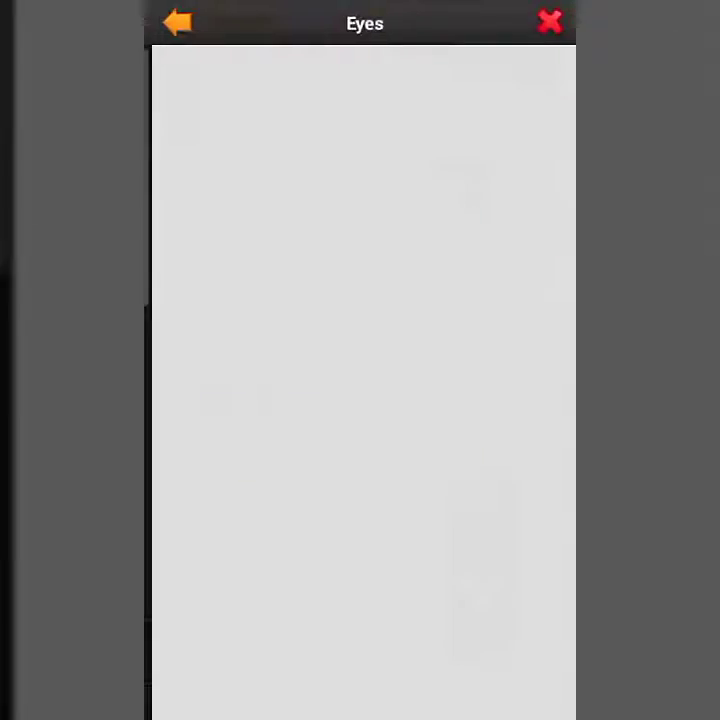
pyautogui.click(177, 22)
pyautogui.click(265, 302)
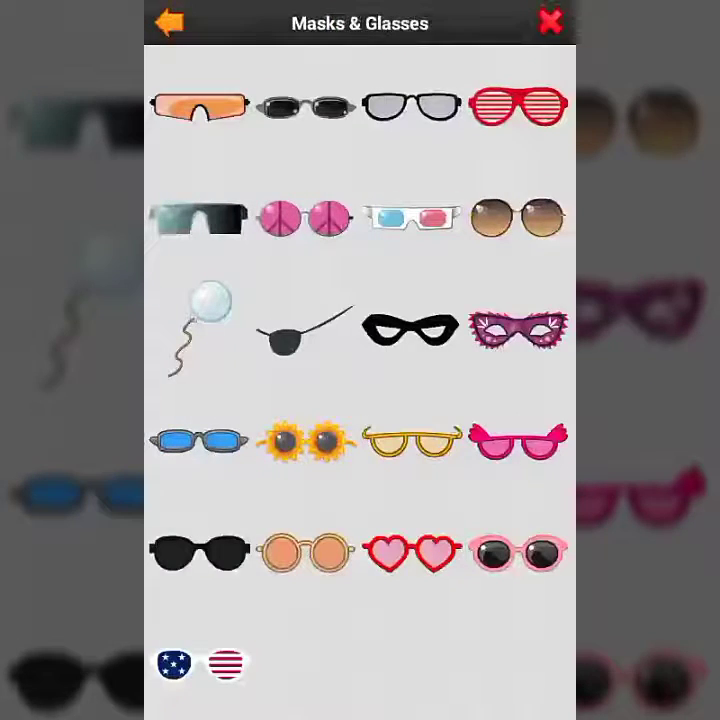
pyautogui.click(199, 551)
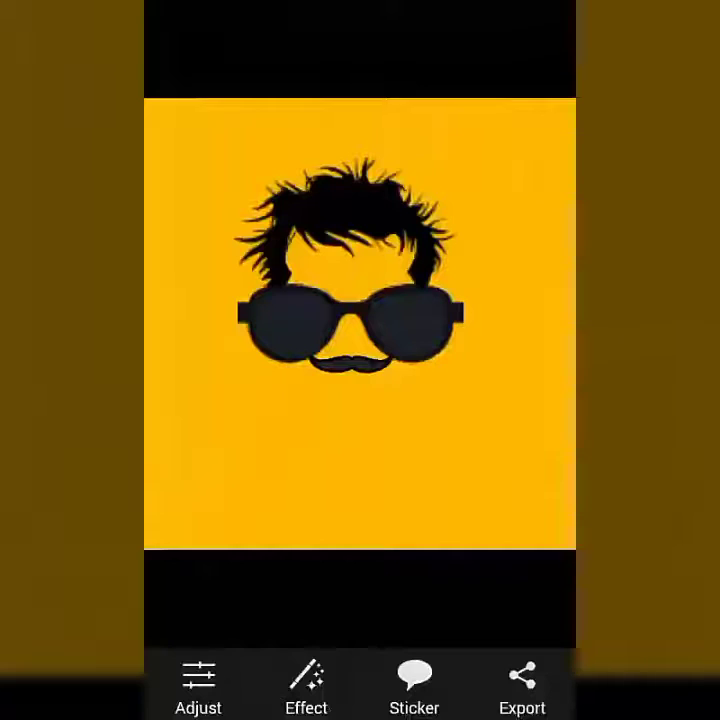
# - Shrink the sunglasses and position them just under the hair, then deselect
pyautogui.moveTo(349, 388)
pyautogui.mouseDown()
pyautogui.moveTo(349, 370)
pyautogui.moveTo(347, 403)
pyautogui.moveTo(350, 392)
pyautogui.mouseUp()
pyautogui.moveTo(374, 302); pyautogui.dragTo(377, 289)
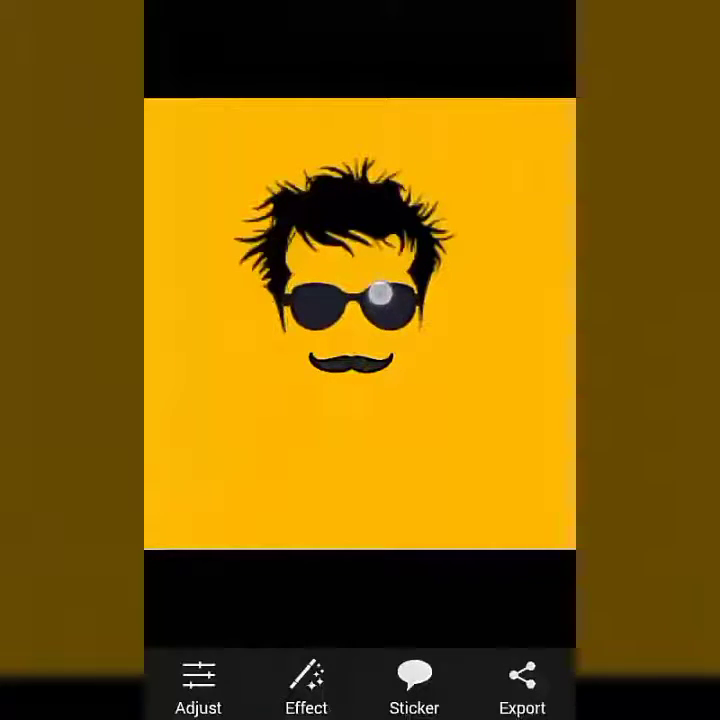
pyautogui.moveTo(377, 289); pyautogui.dragTo(379, 294)
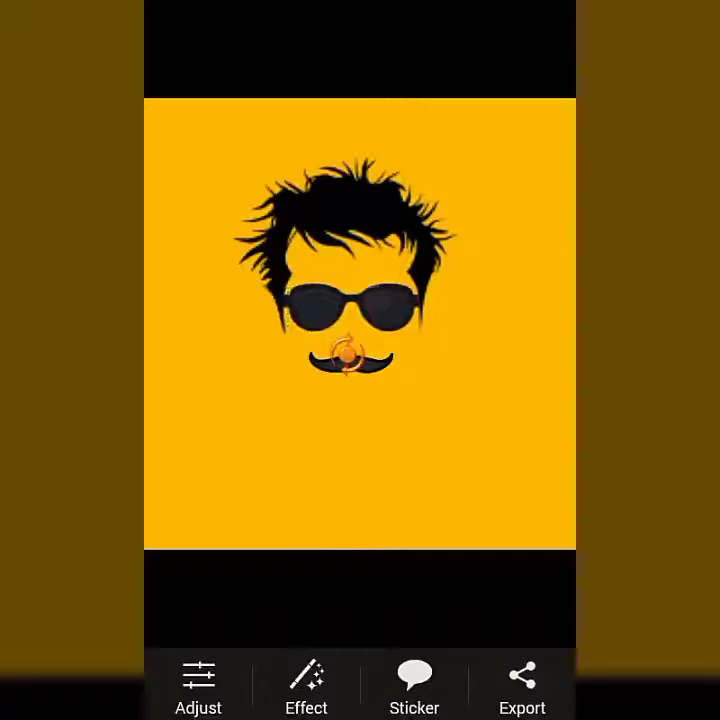
pyautogui.click(433, 399)
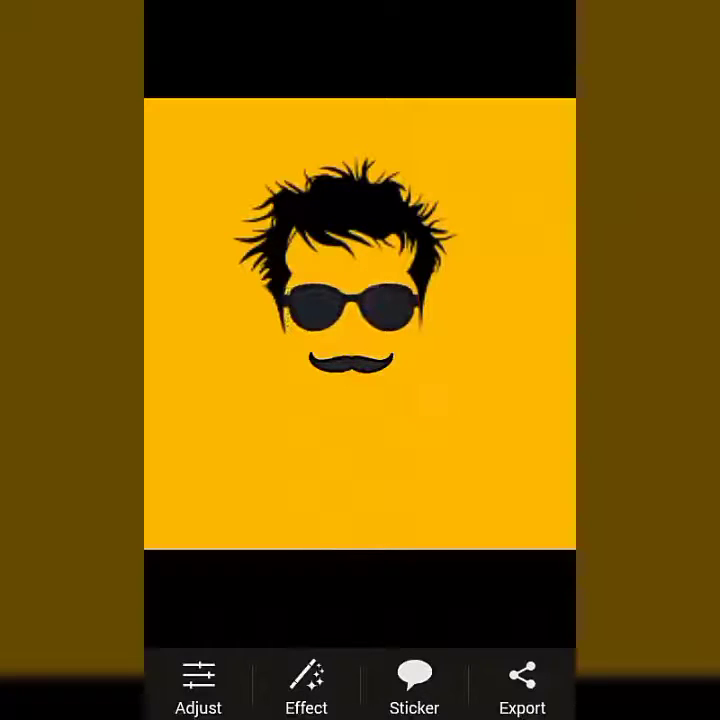
pyautogui.click(364, 337)
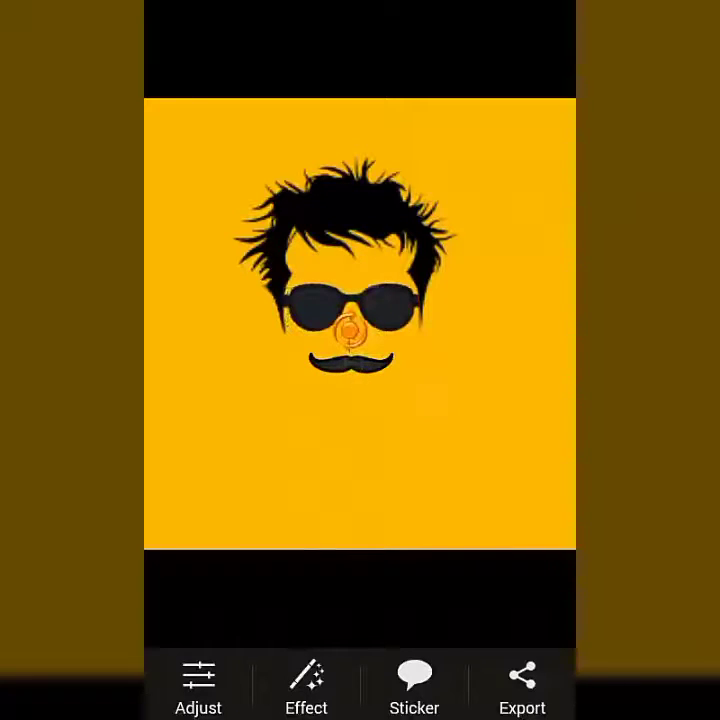
pyautogui.click(360, 406)
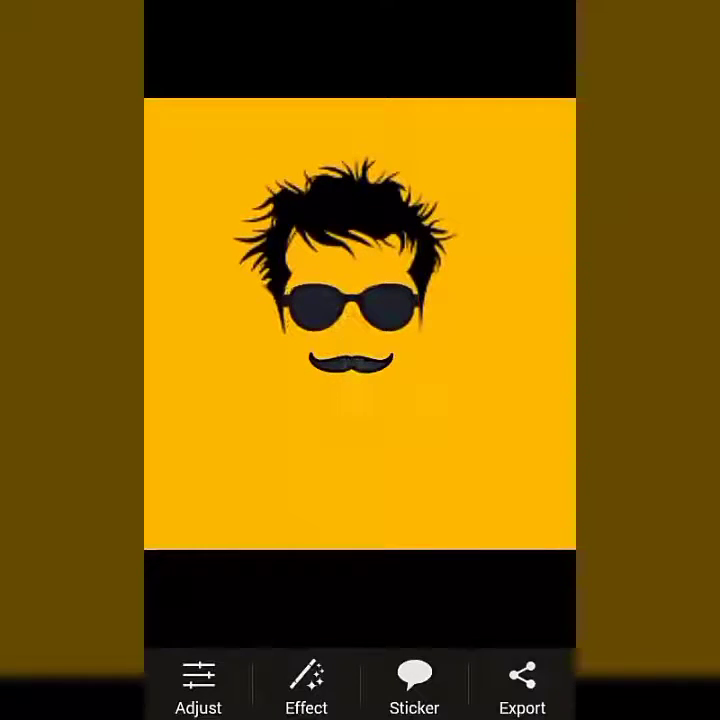
# - Delete the moustache and add the brown full beard, resized and placed beneath the sunglasses
pyautogui.click(349, 330)
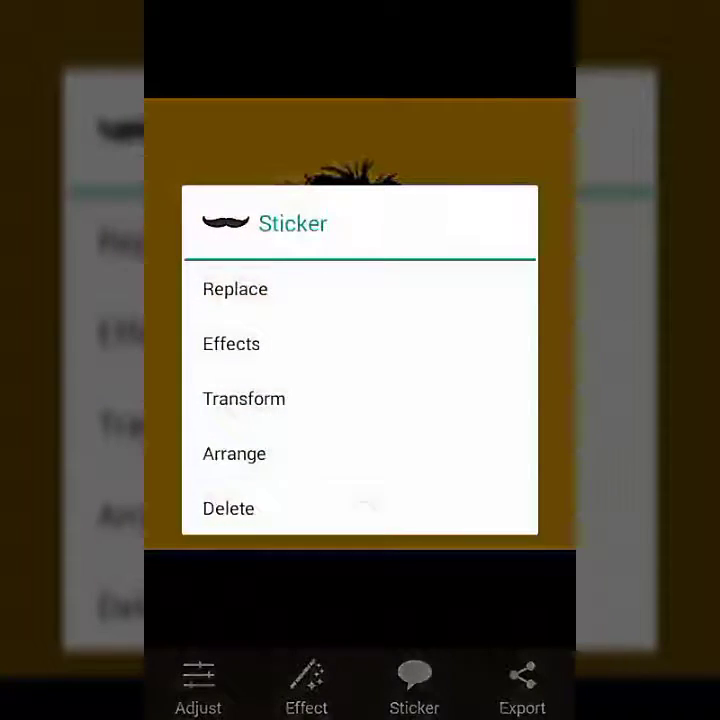
pyautogui.click(366, 508)
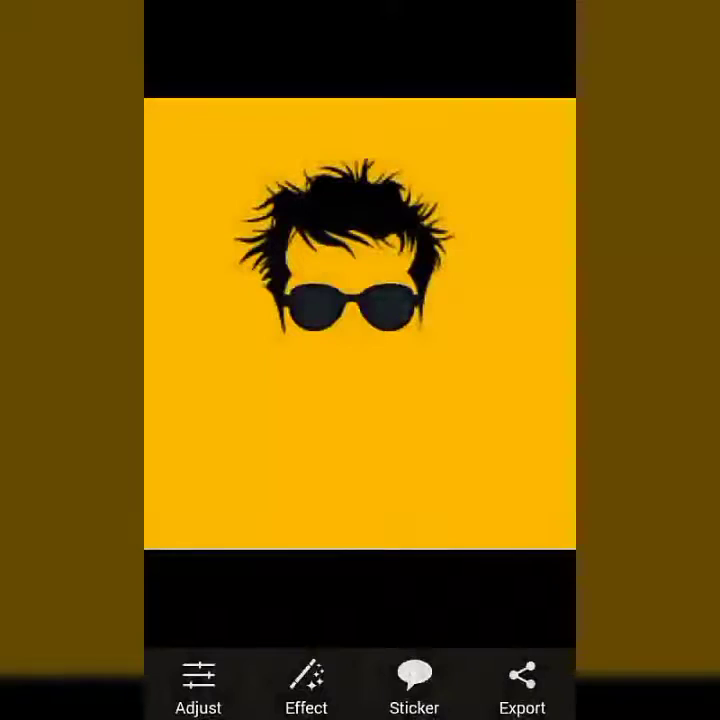
pyautogui.click(414, 685)
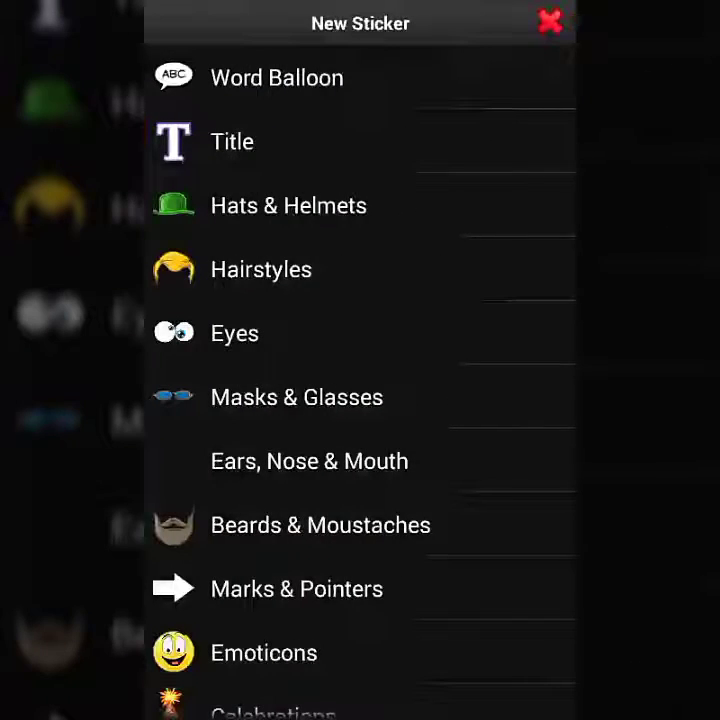
pyautogui.click(380, 525)
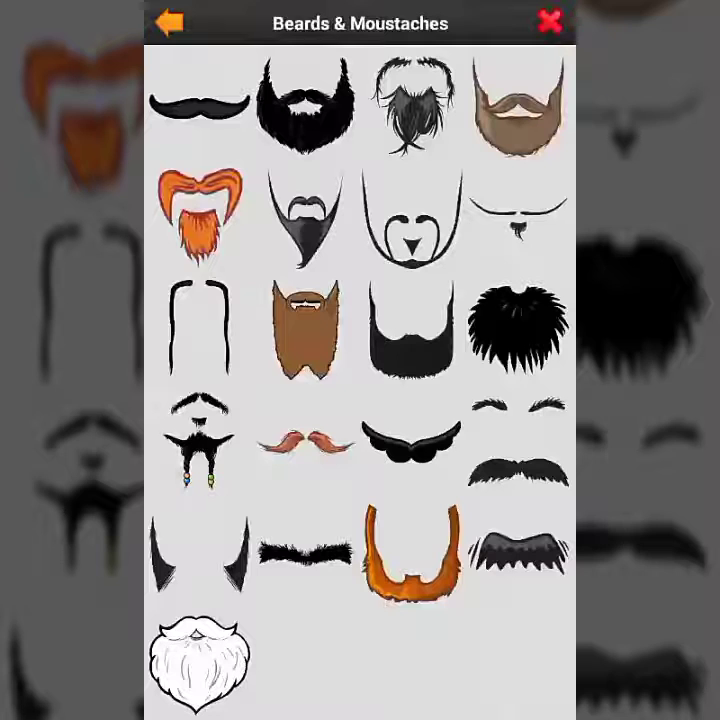
pyautogui.click(518, 105)
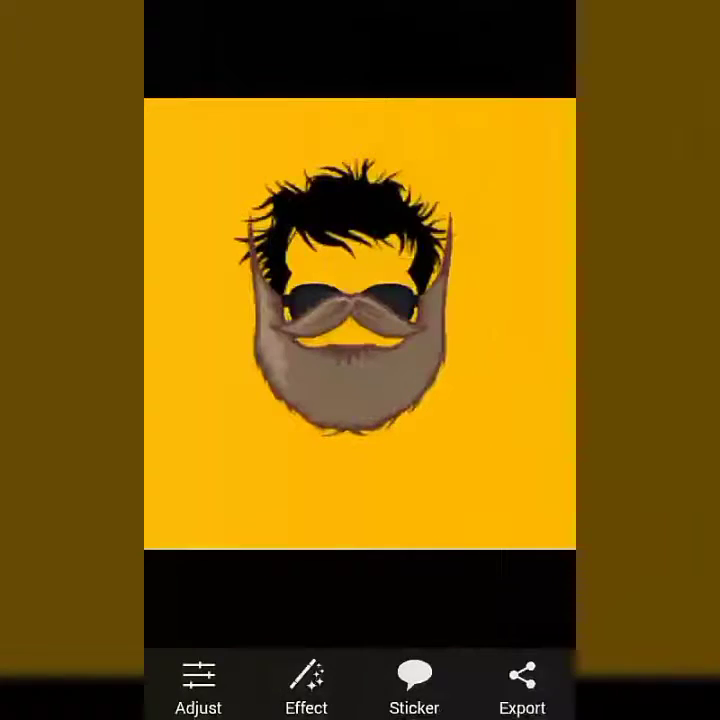
pyautogui.moveTo(386, 385)
pyautogui.mouseDown()
pyautogui.moveTo(386, 455)
pyautogui.moveTo(377, 446)
pyautogui.mouseUp()
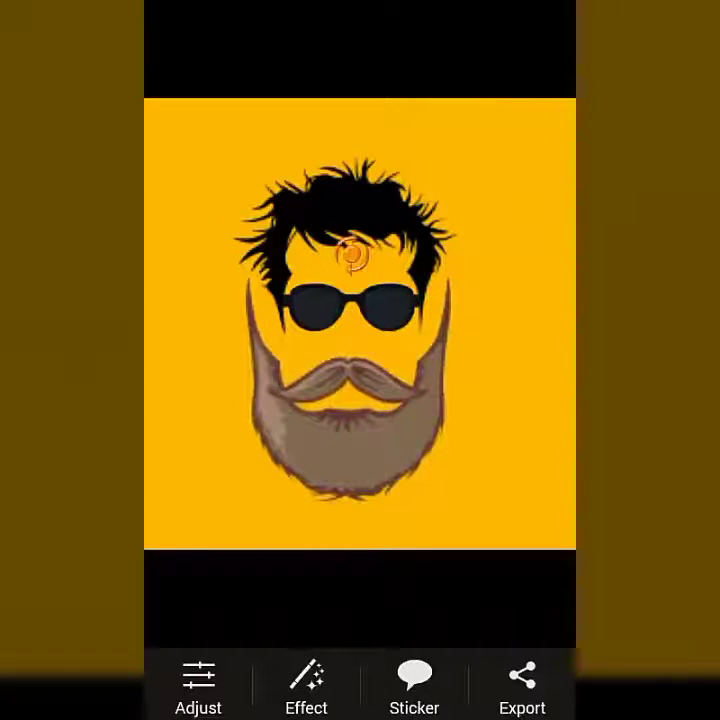
pyautogui.moveTo(352, 255); pyautogui.dragTo(367, 418)
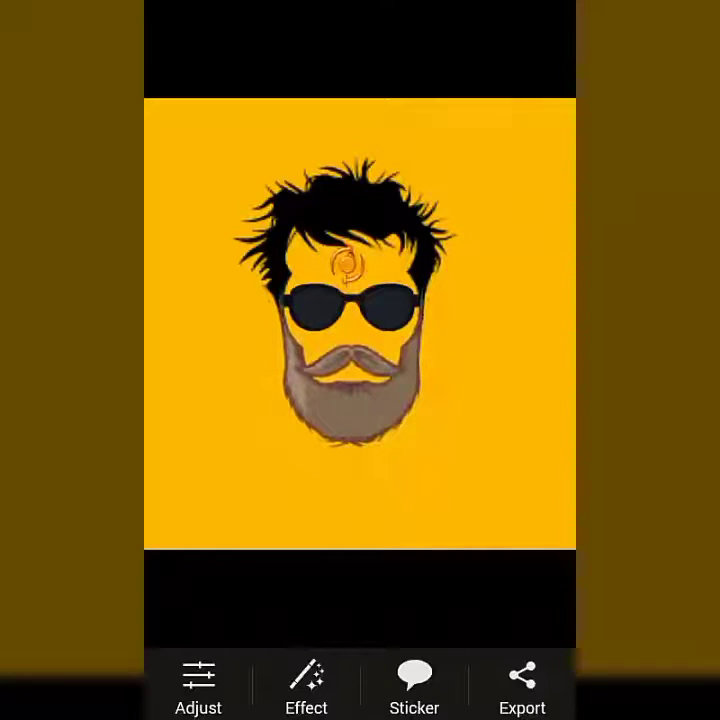
# - Apply the Black & White effect at level 255 to the beard, making it solid black
pyautogui.click(346, 265)
pyautogui.click(233, 289)
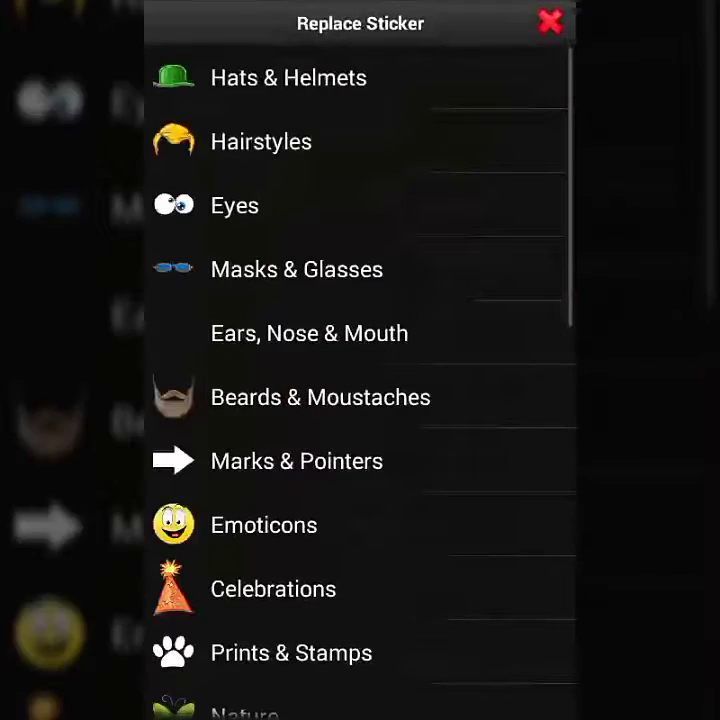
pyautogui.press('Escape')
pyautogui.click(370, 378)
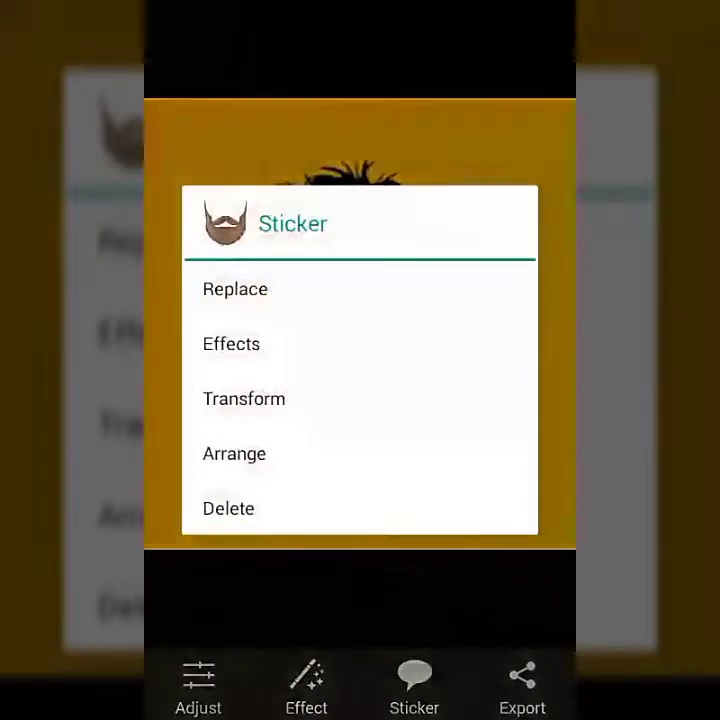
pyautogui.click(231, 343)
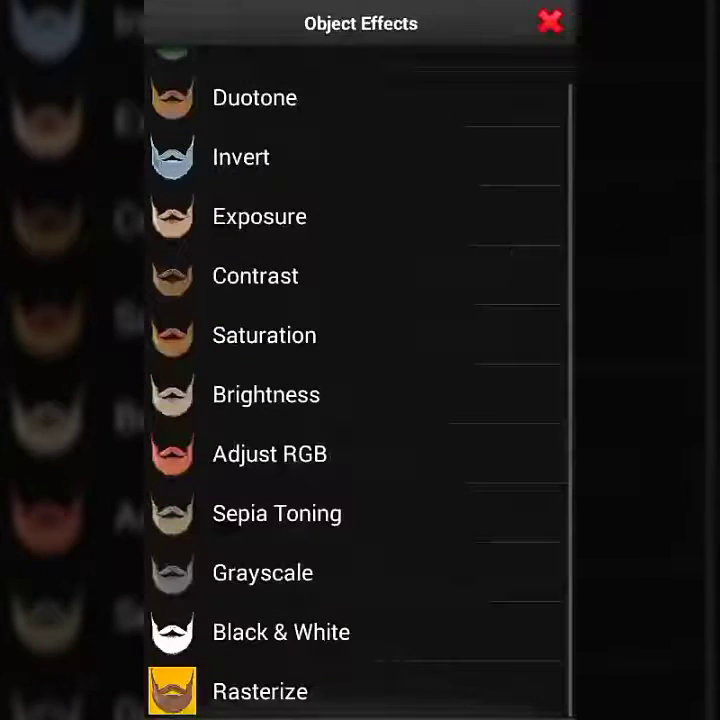
pyautogui.click(350, 632)
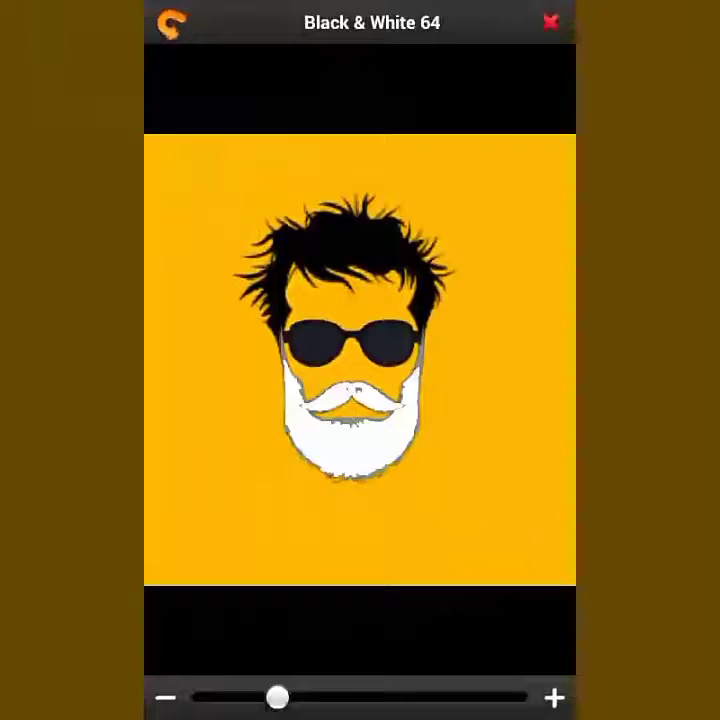
pyautogui.moveTo(276, 697); pyautogui.dragTo(525, 697)
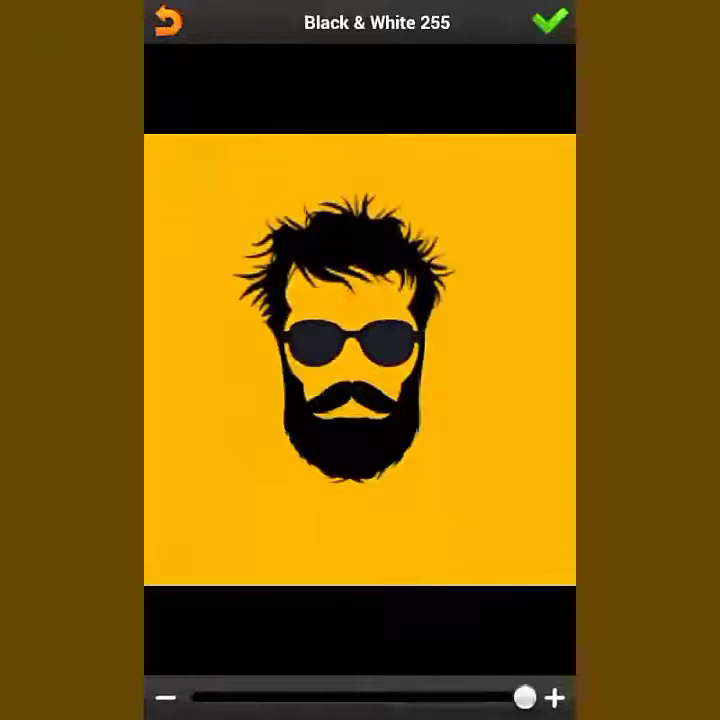
pyautogui.click(550, 20)
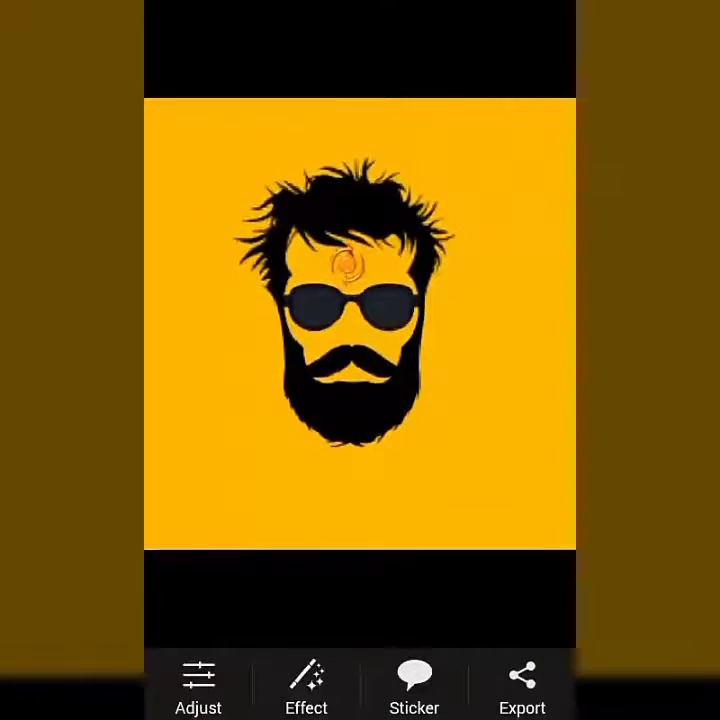
# - Nudge and stretch the beard slightly lower to settle the silhouette face
pyautogui.click(357, 415)
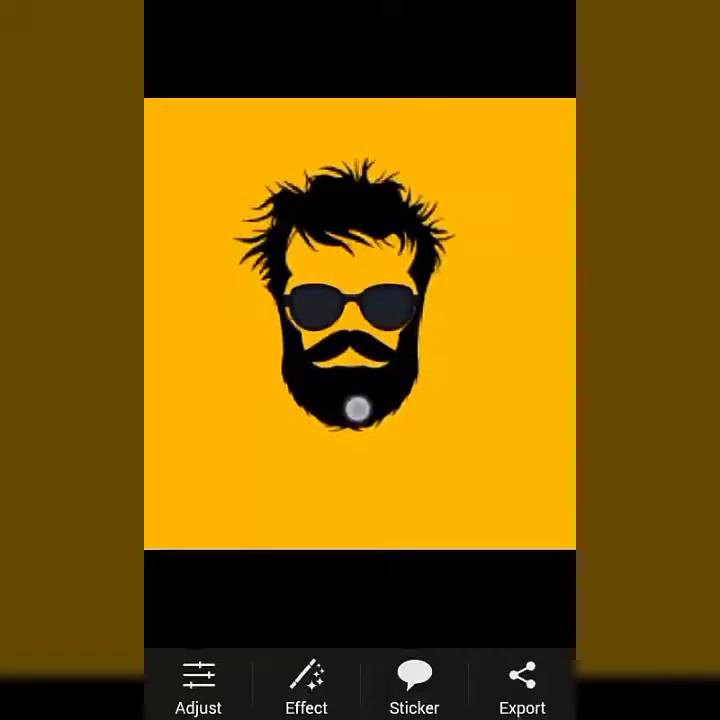
pyautogui.moveTo(357, 415); pyautogui.dragTo(357, 422)
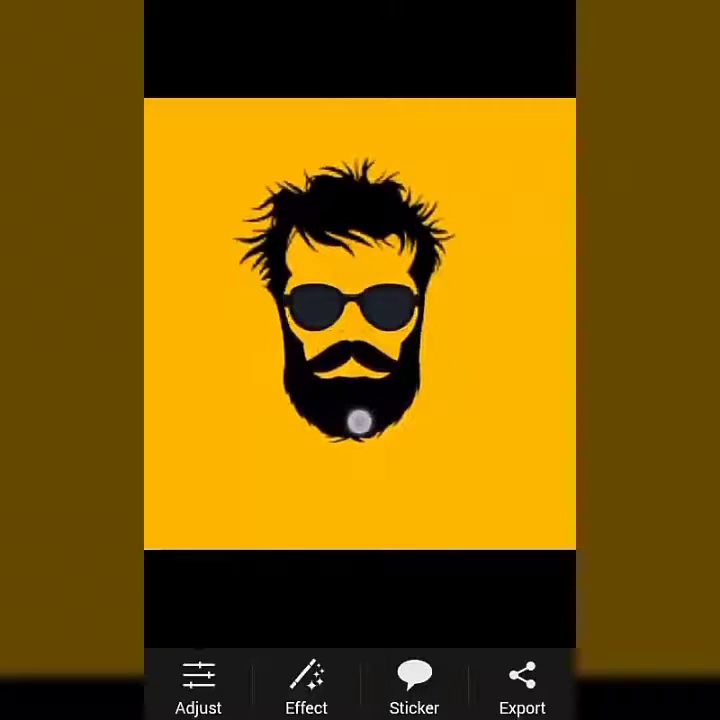
pyautogui.moveTo(357, 421); pyautogui.dragTo(359, 423)
pyautogui.click(345, 260)
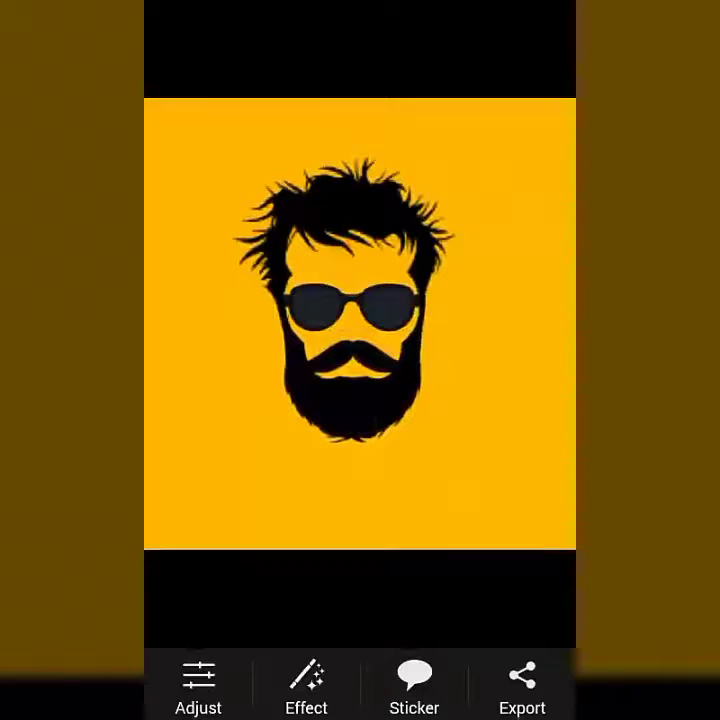
pyautogui.moveTo(357, 395); pyautogui.dragTo(357, 419)
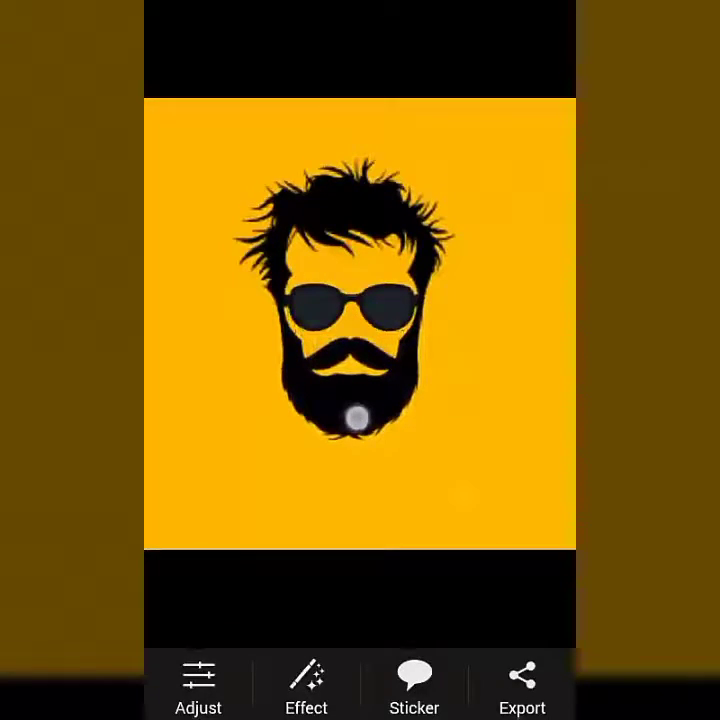
pyautogui.moveTo(357, 419); pyautogui.dragTo(359, 419)
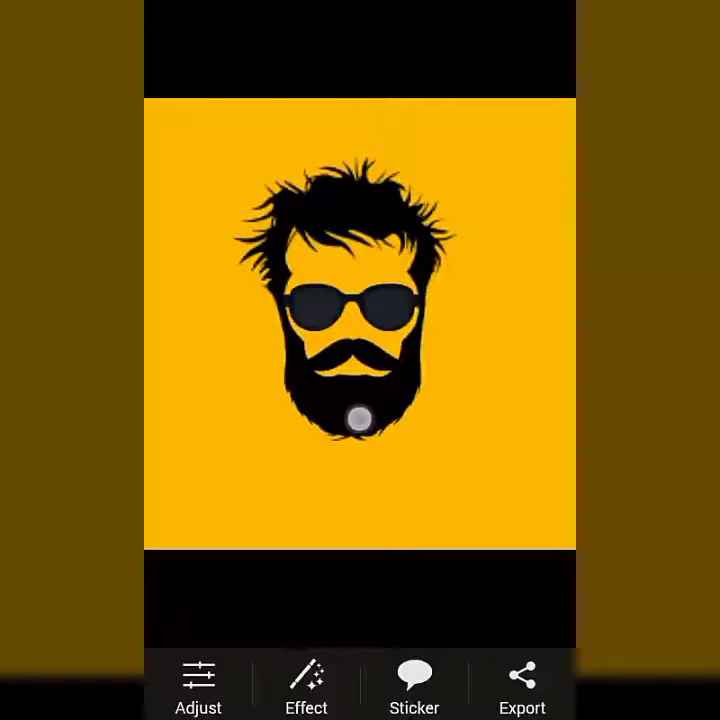
pyautogui.click(345, 259)
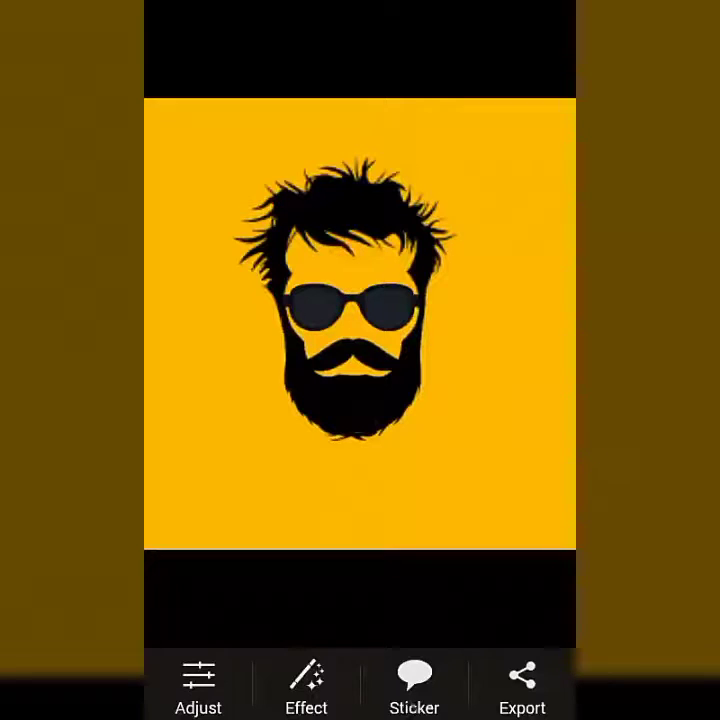
pyautogui.click(414, 690)
pyautogui.click(688, 19)
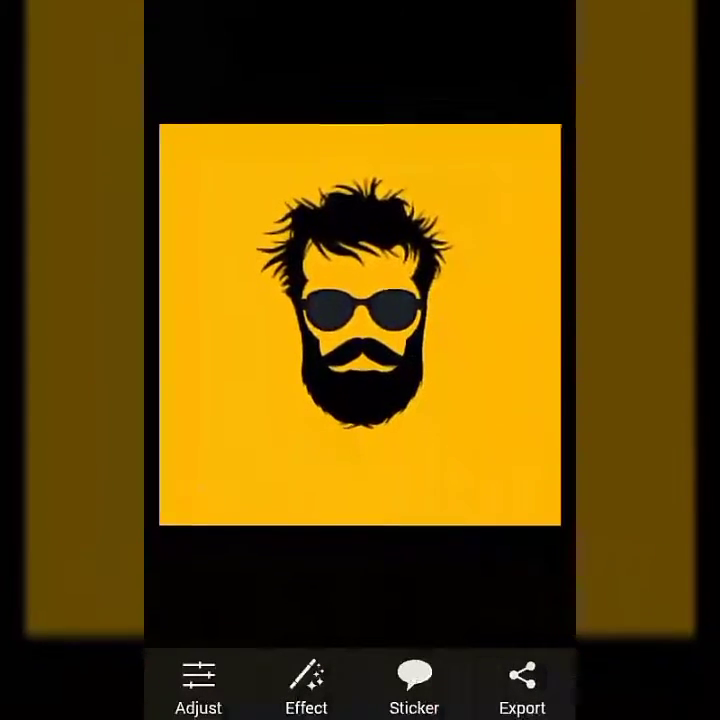
# - Add a white title sticker reading 'অকা মামা?'
pyautogui.click(414, 690)
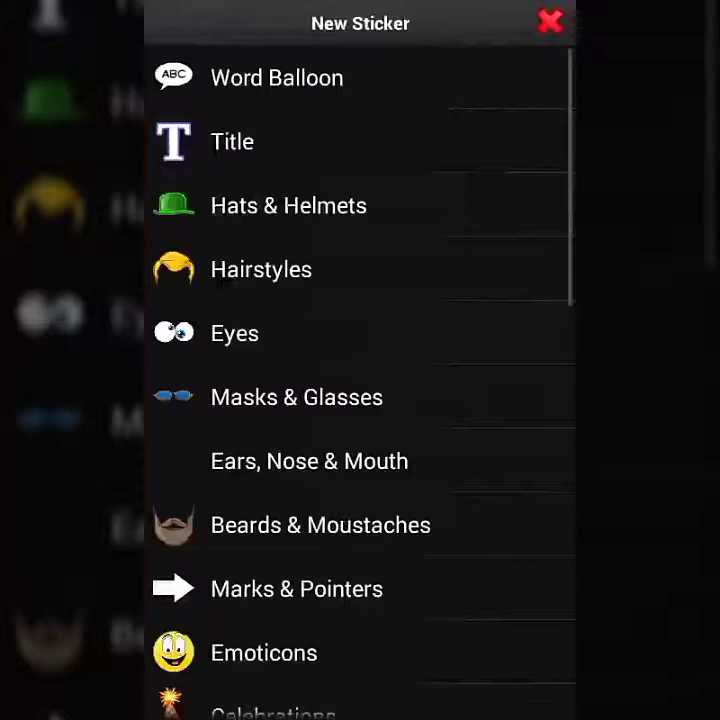
pyautogui.click(360, 141)
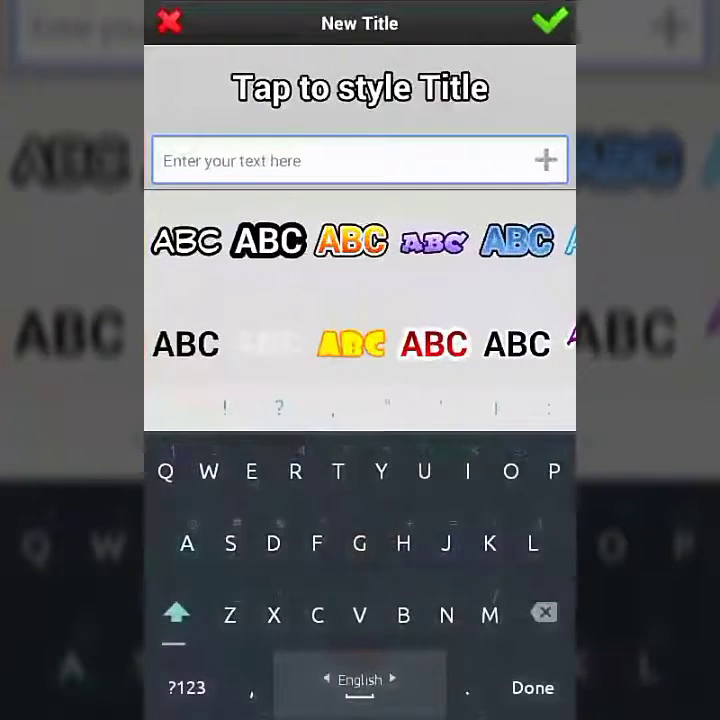
pyautogui.write('অকা')
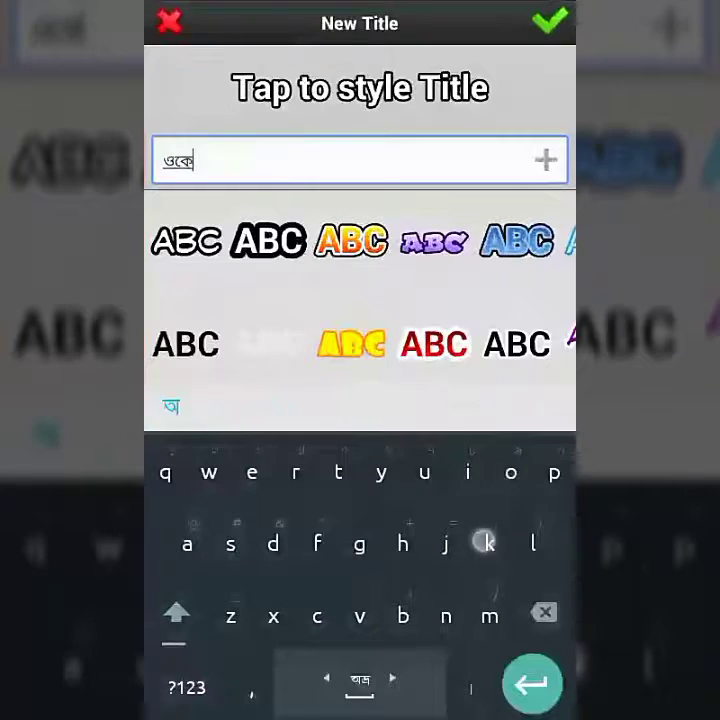
pyautogui.write(' মামা')
pyautogui.click(187, 687)
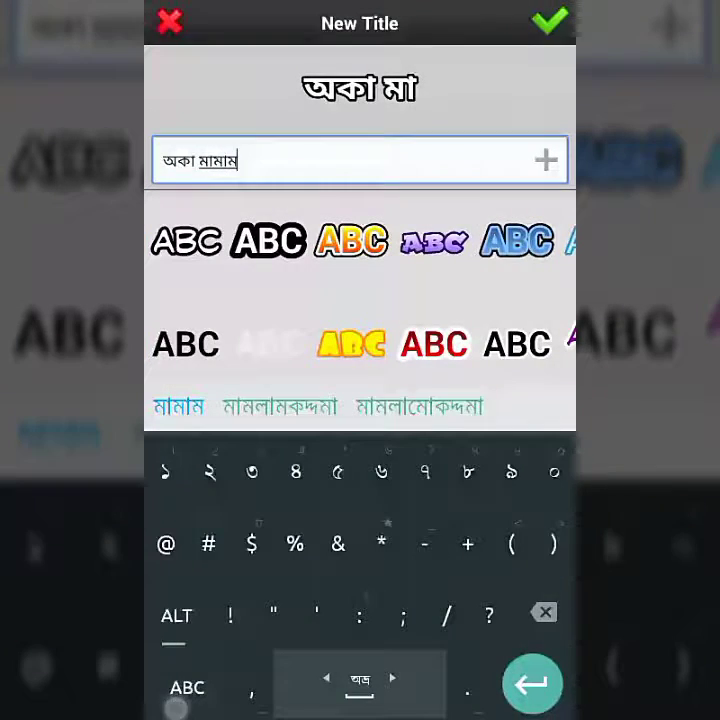
pyautogui.click(187, 687)
pyautogui.click(187, 687)
pyautogui.write('?')
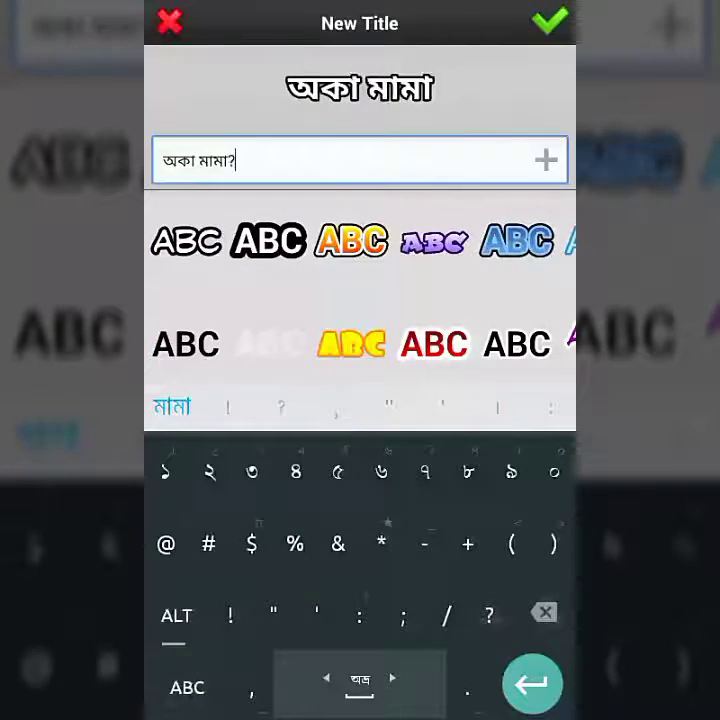
pyautogui.click(549, 20)
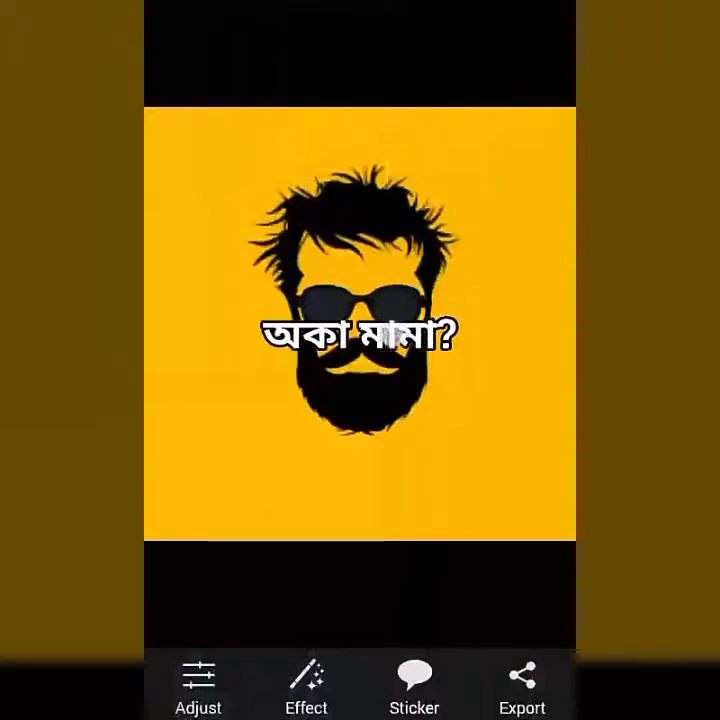
# - Move the caption to the bottom, enlarge it, then delete it
pyautogui.moveTo(392, 318); pyautogui.dragTo(392, 462)
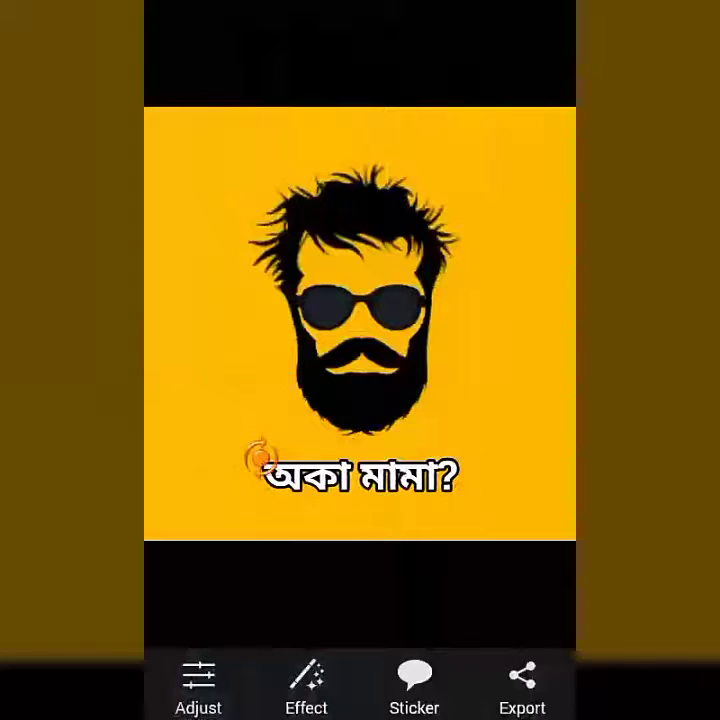
pyautogui.moveTo(245, 455)
pyautogui.mouseDown()
pyautogui.moveTo(236, 455)
pyautogui.moveTo(243, 466)
pyautogui.mouseUp()
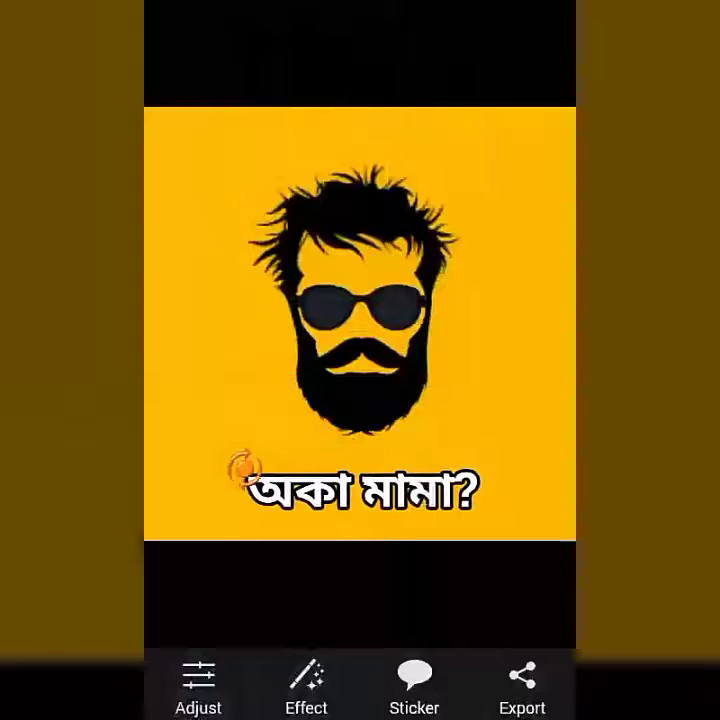
pyautogui.click(675, 402)
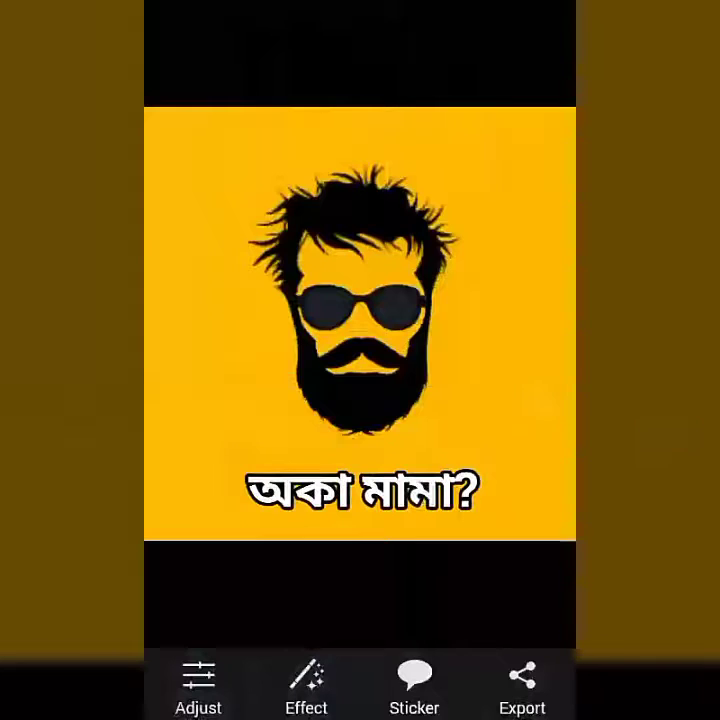
pyautogui.click(242, 466)
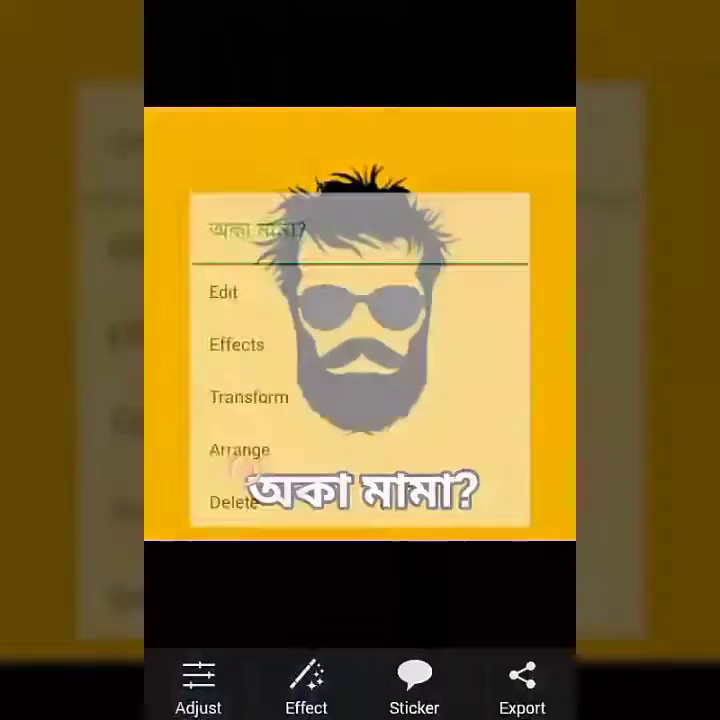
pyautogui.click(225, 508)
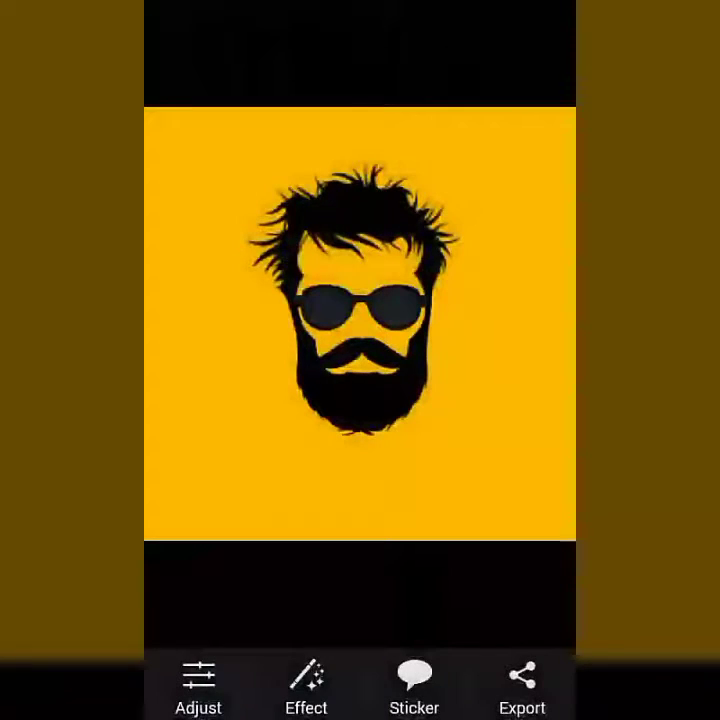
# - Add a yellow black-outlined 'অকা মামা?' title and drag it just below the beard
pyautogui.click(414, 680)
pyautogui.click(110, 138)
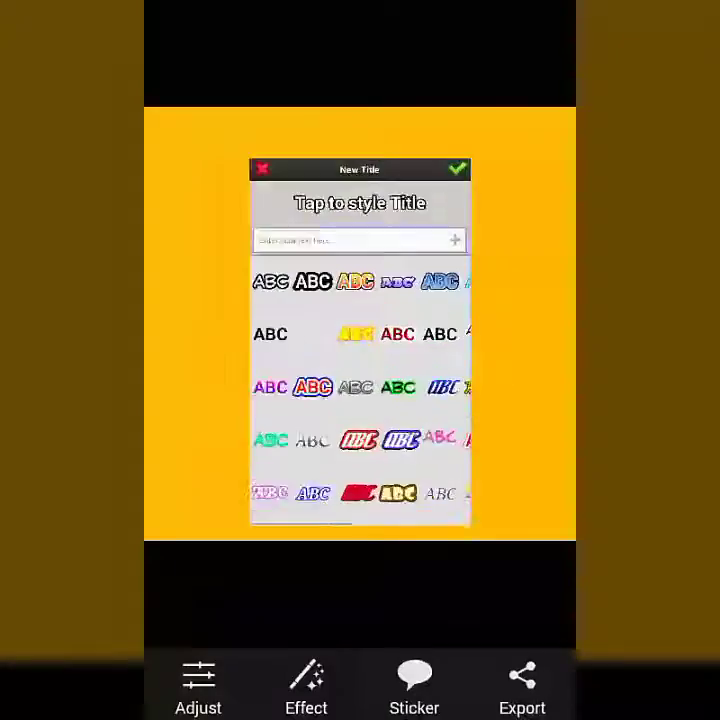
pyautogui.write('অকা')
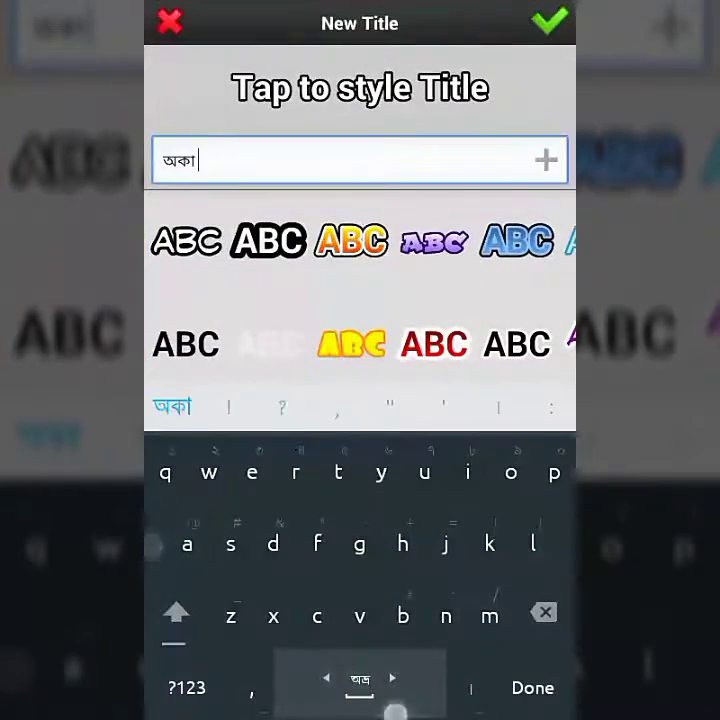
pyautogui.write(' মামা?')
pyautogui.press('Return')
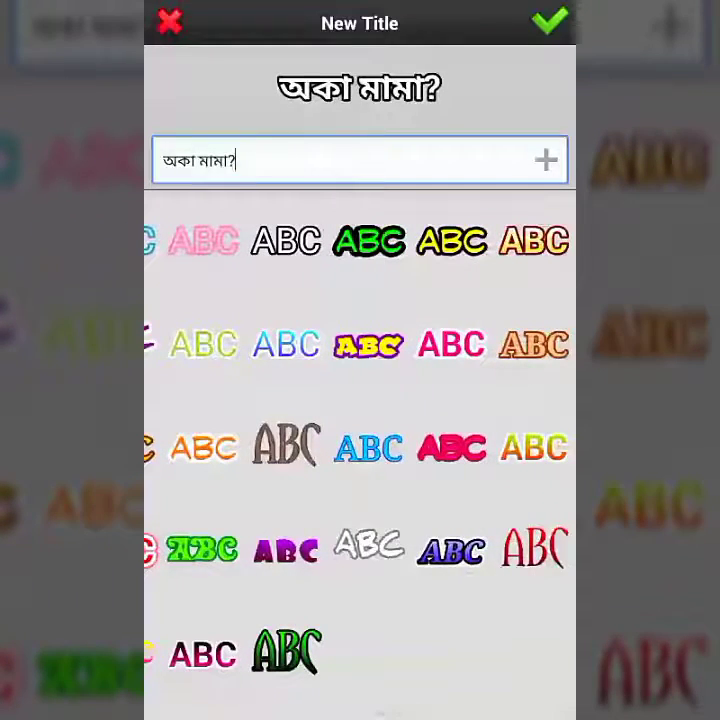
pyautogui.click(451, 240)
pyautogui.click(550, 20)
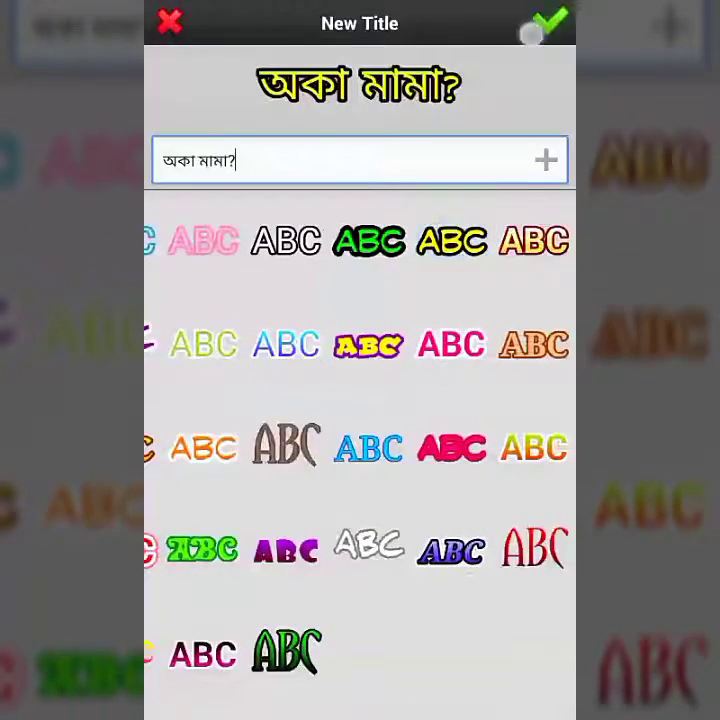
pyautogui.moveTo(399, 325)
pyautogui.mouseDown()
pyautogui.moveTo(382, 431)
pyautogui.moveTo(405, 478)
pyautogui.mouseUp()
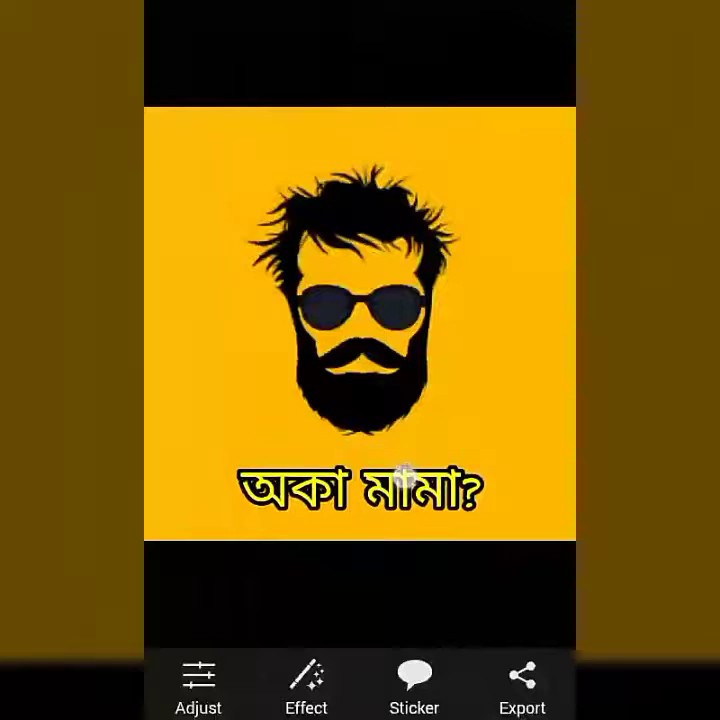
pyautogui.click(405, 478)
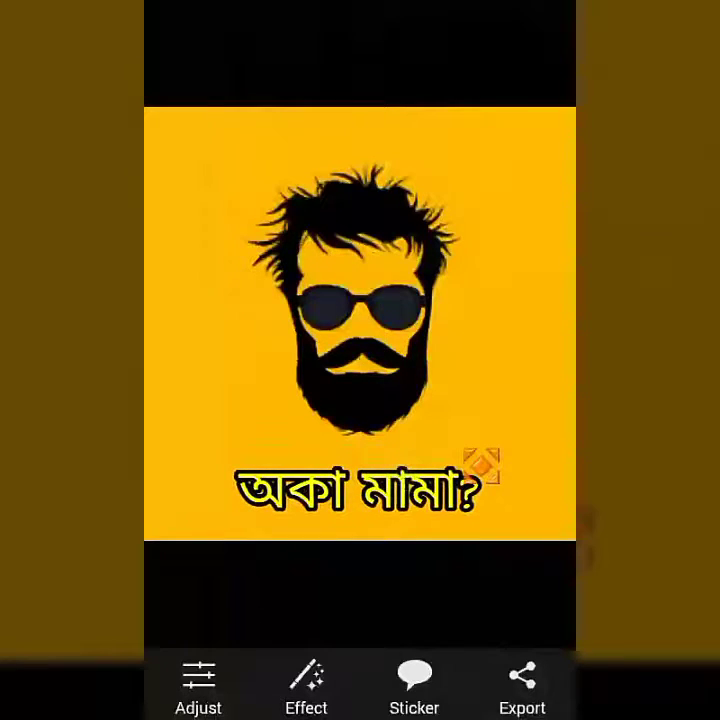
pyautogui.click(538, 329)
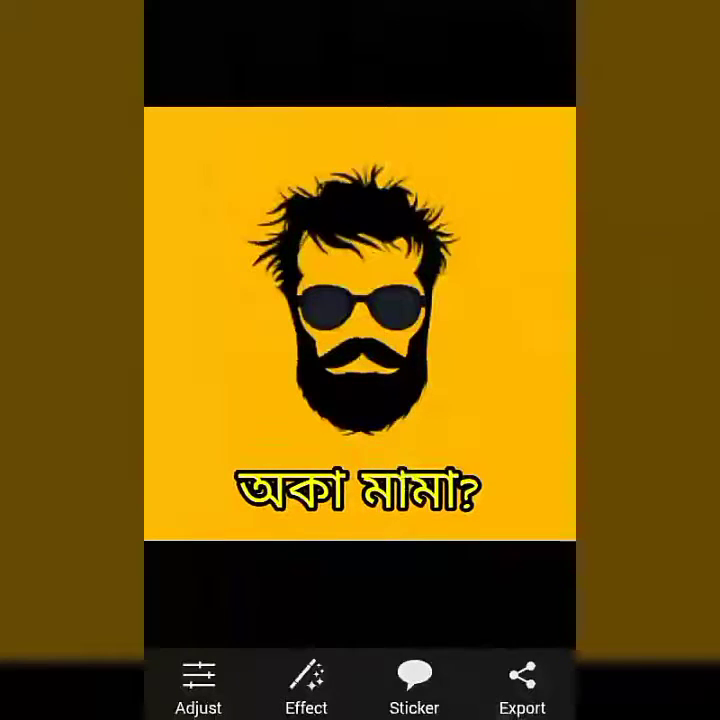
pyautogui.click(522, 680)
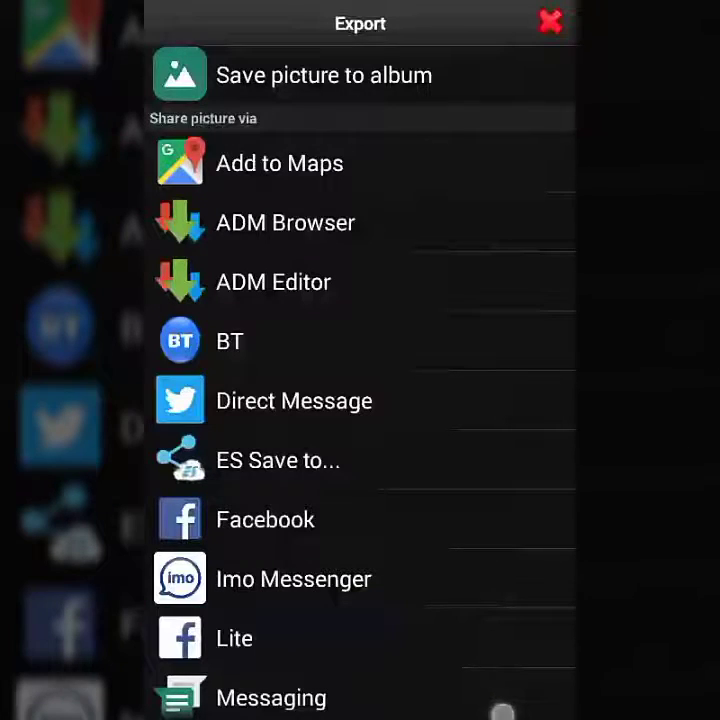
pyautogui.click(488, 612)
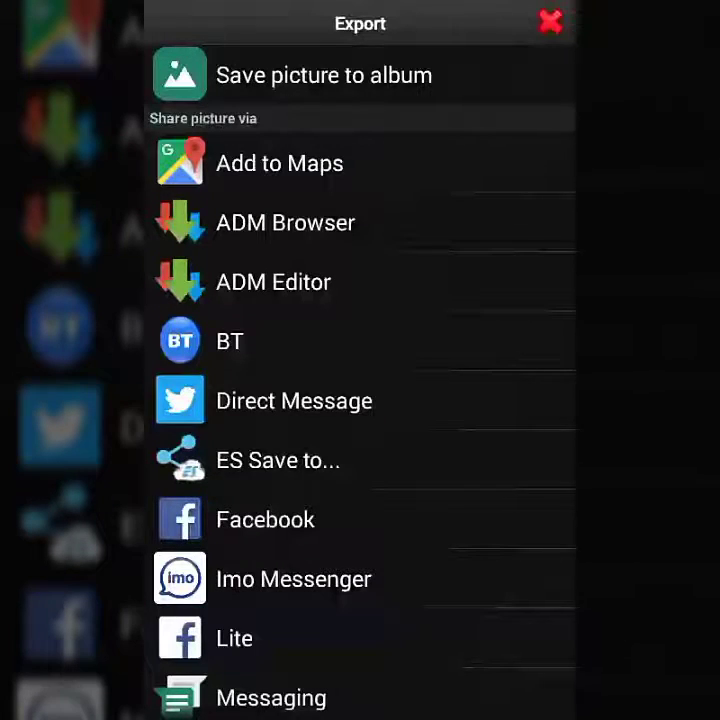
pyautogui.click(324, 75)
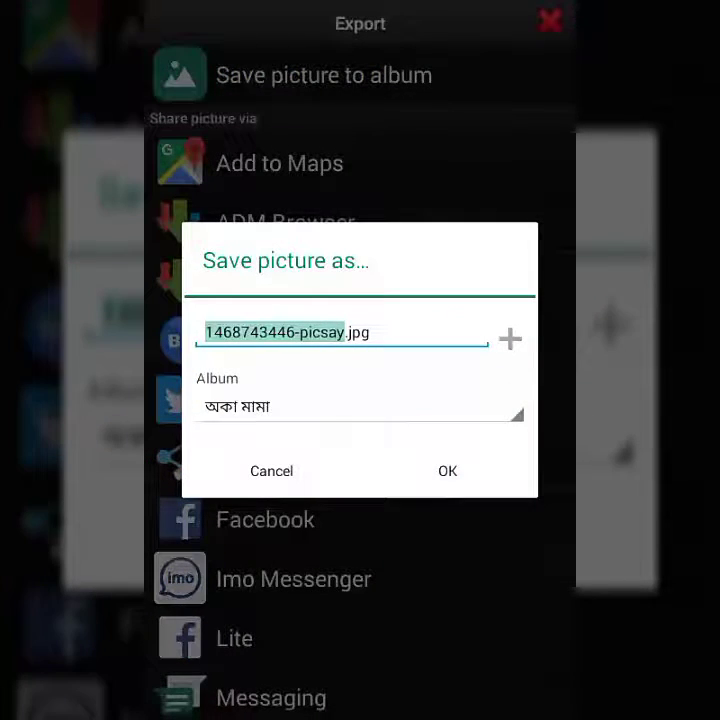
pyautogui.click(360, 406)
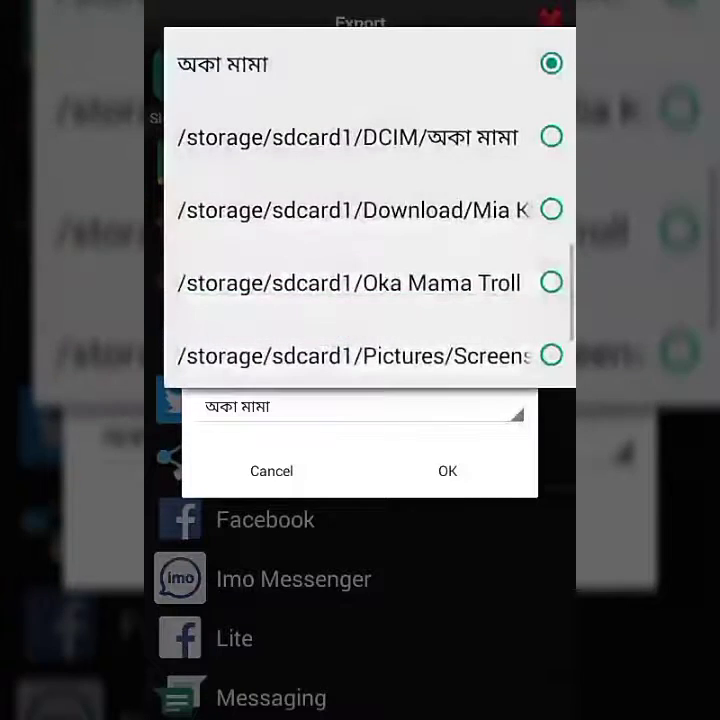
pyautogui.press('Escape')
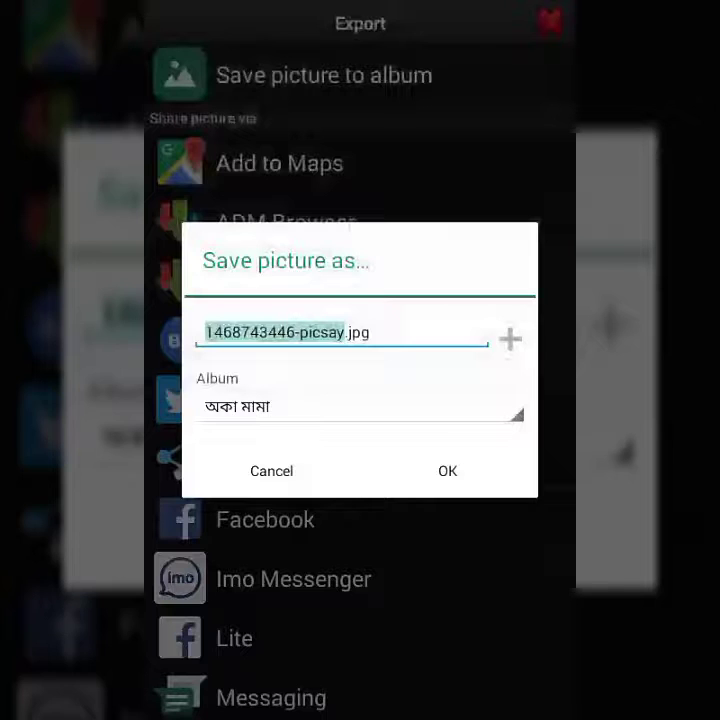
pyautogui.click(447, 470)
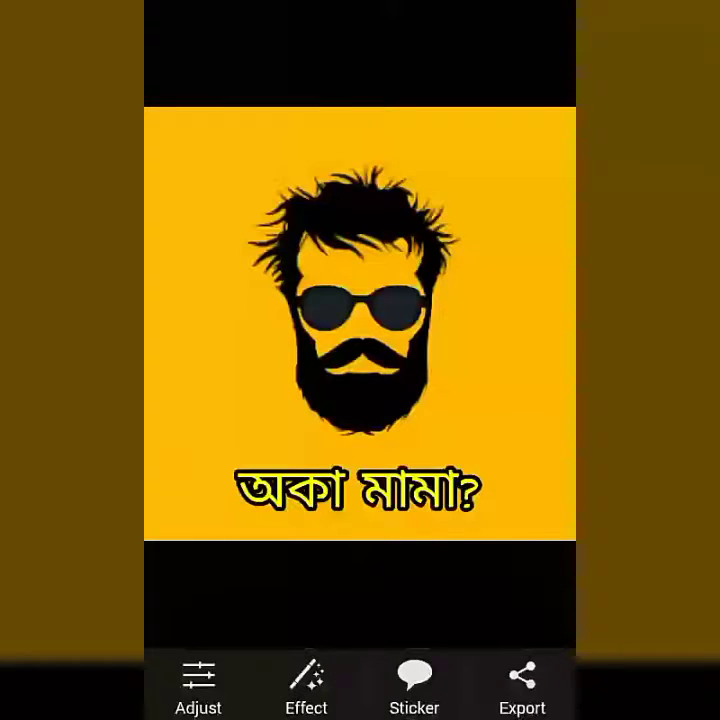
# - Exit PicSay Pro to the home screen, then swipe left and back to the Play Store/PicSay Pro page
pyautogui.press('Home')
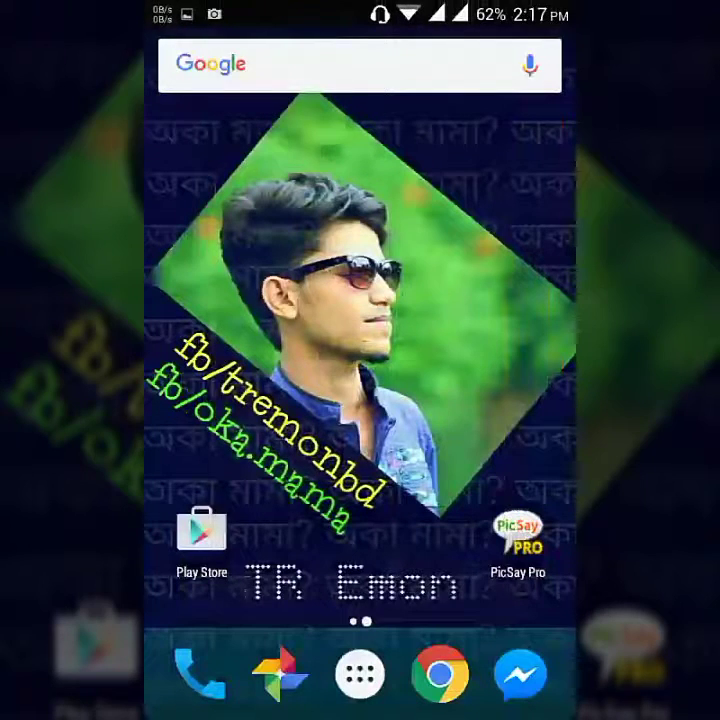
pyautogui.moveTo(250, 400); pyautogui.dragTo(560, 400)
pyautogui.moveTo(500, 400); pyautogui.dragTo(200, 400)
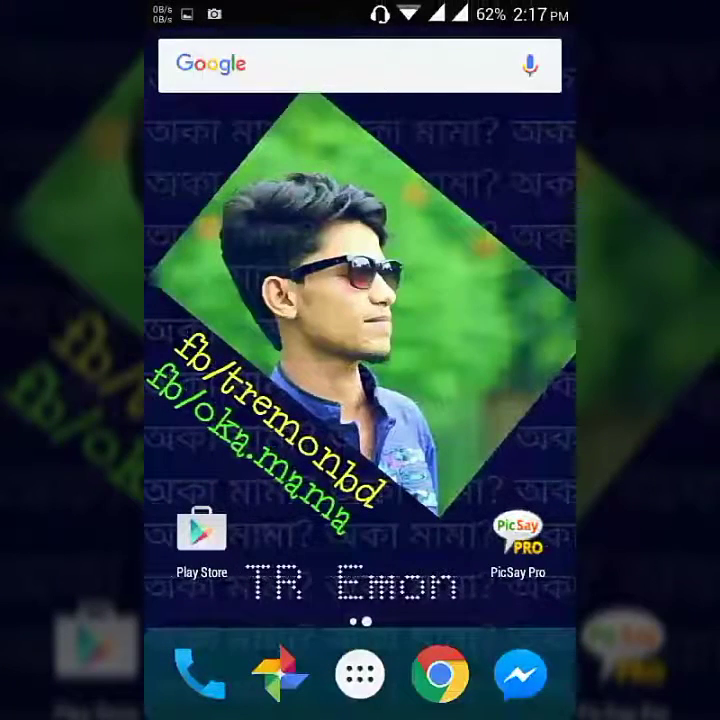